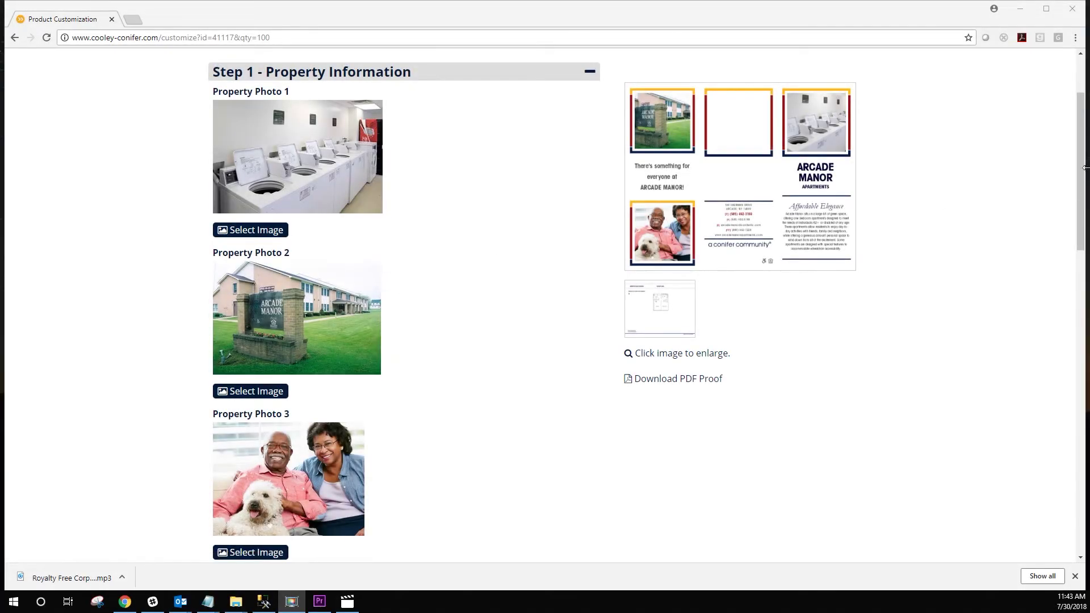
Set the brochure's Information Title to Modern Conveniences and continue to the Back Property Information step.
drag(1084, 171, 1077, 375)
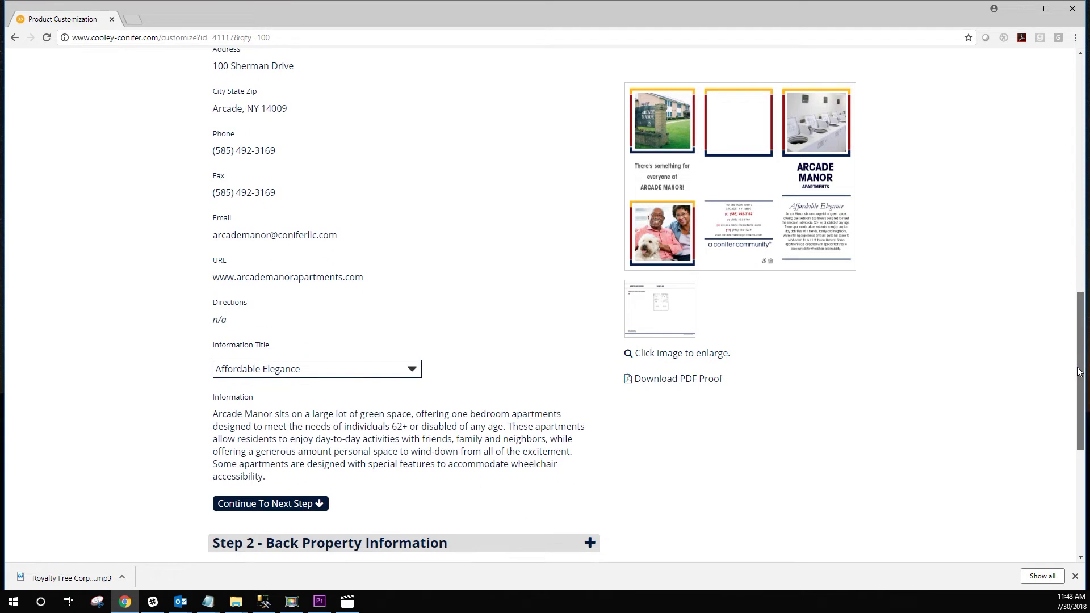
click(390, 373)
click(276, 211)
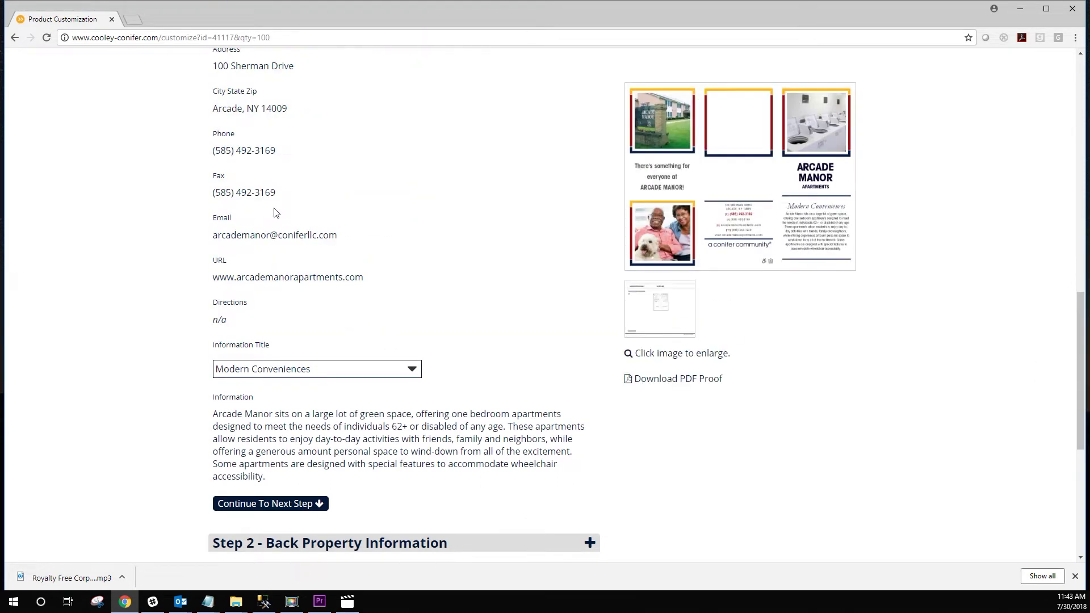
click(316, 503)
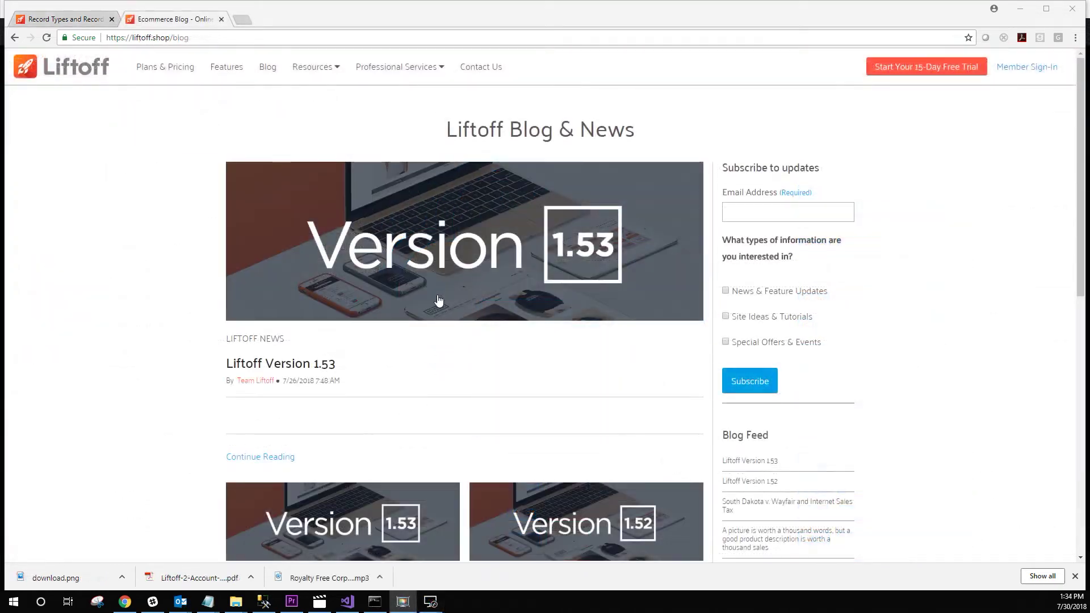
Open the Liftoff Version 1.53 blog post and look through its new features.
click(435, 291)
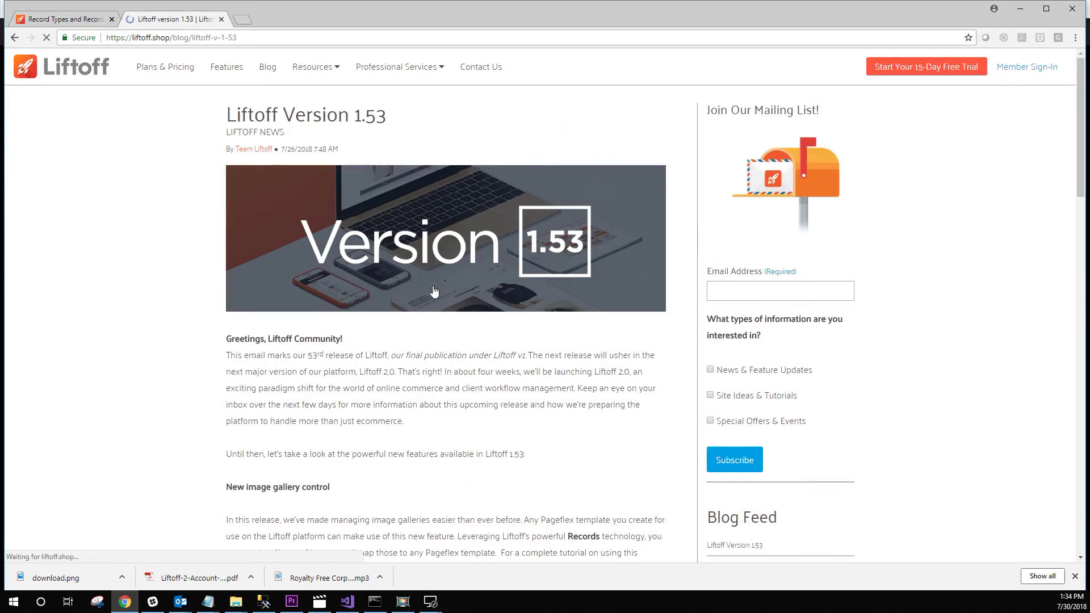
scroll(450, 310, down, 5)
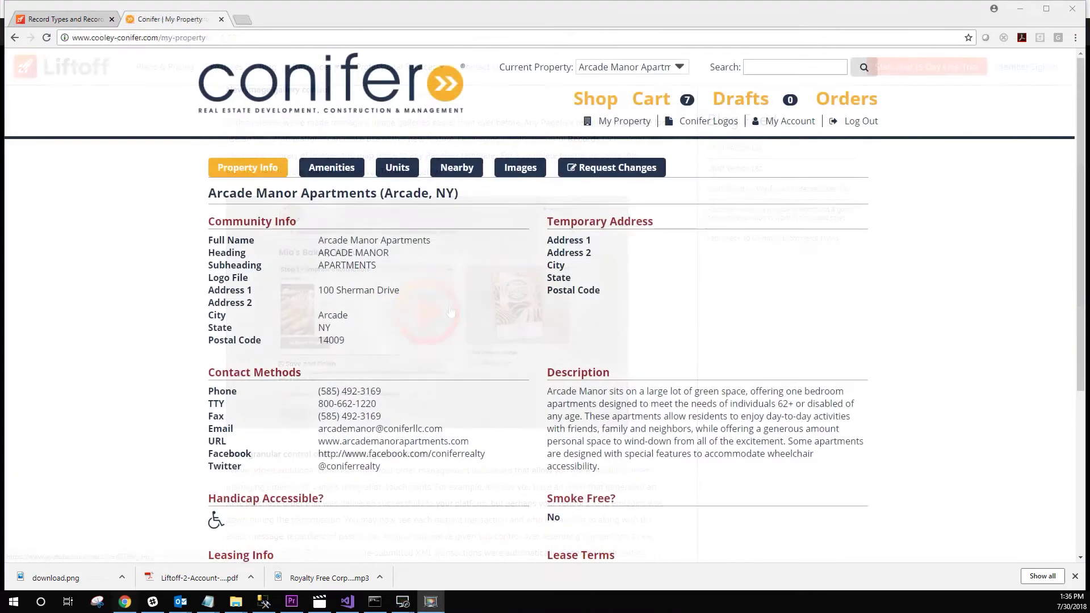
Review the Amenities, Units, Nearby and Images sections of the Arcade Manor Apartments property.
click(327, 170)
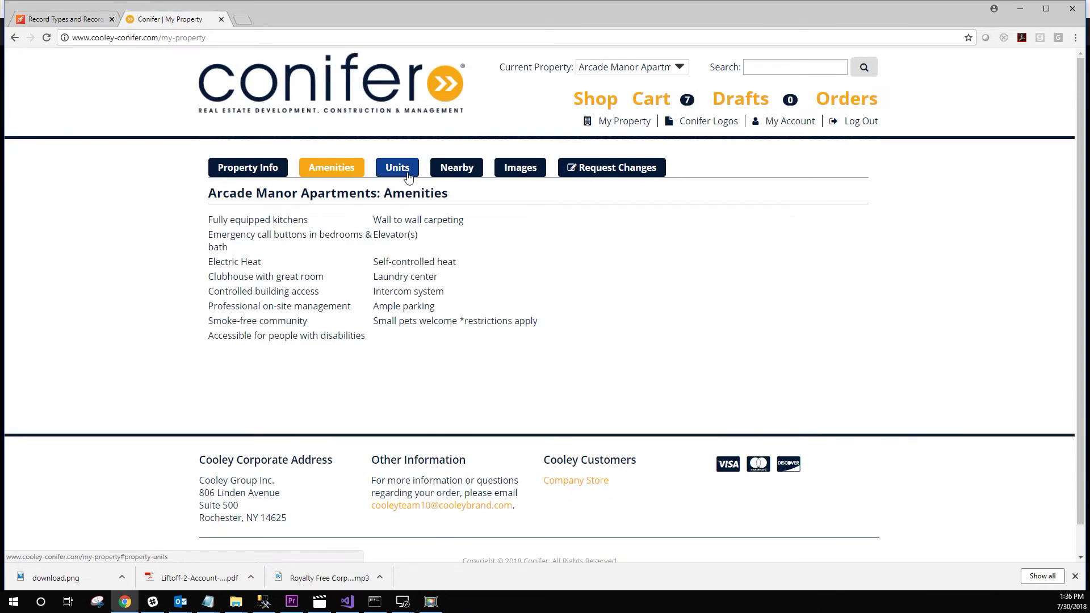
click(417, 172)
click(450, 171)
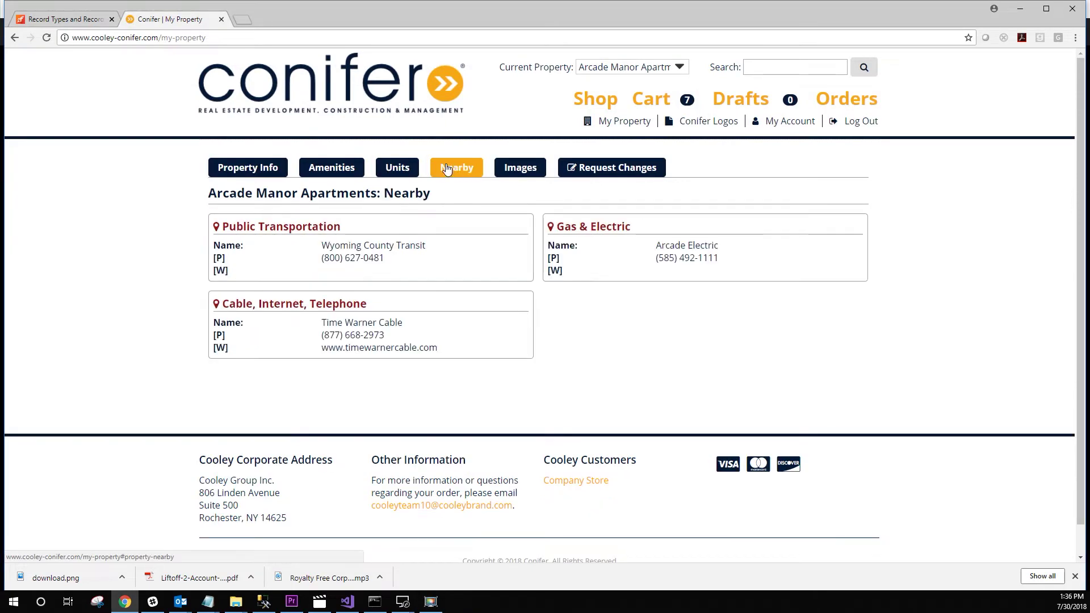
click(517, 170)
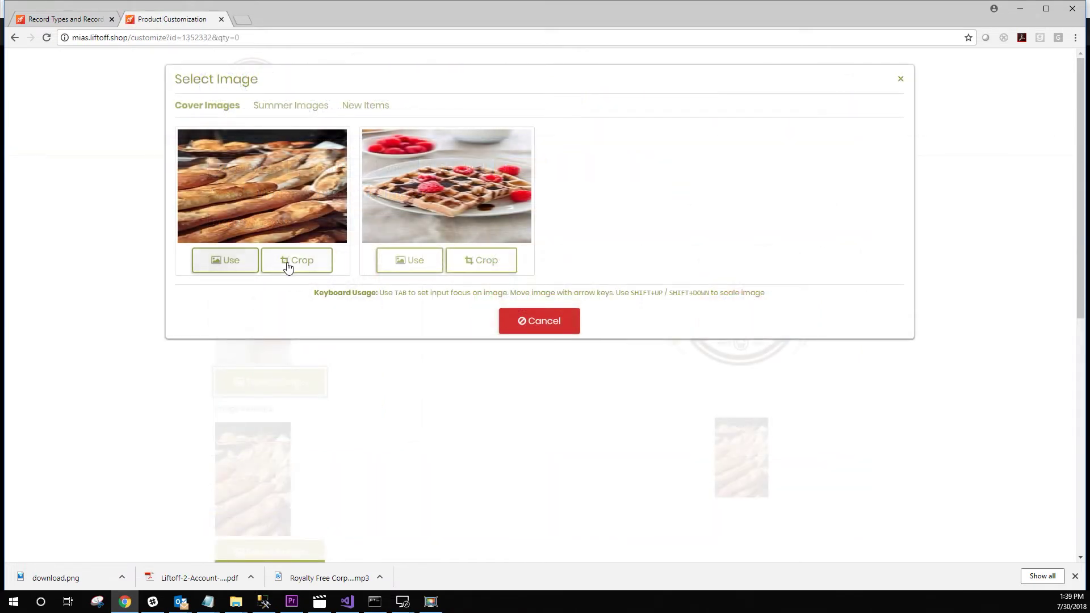
Choose to crop the waffle cover image and enlarge it slightly within the crop frame.
click(474, 268)
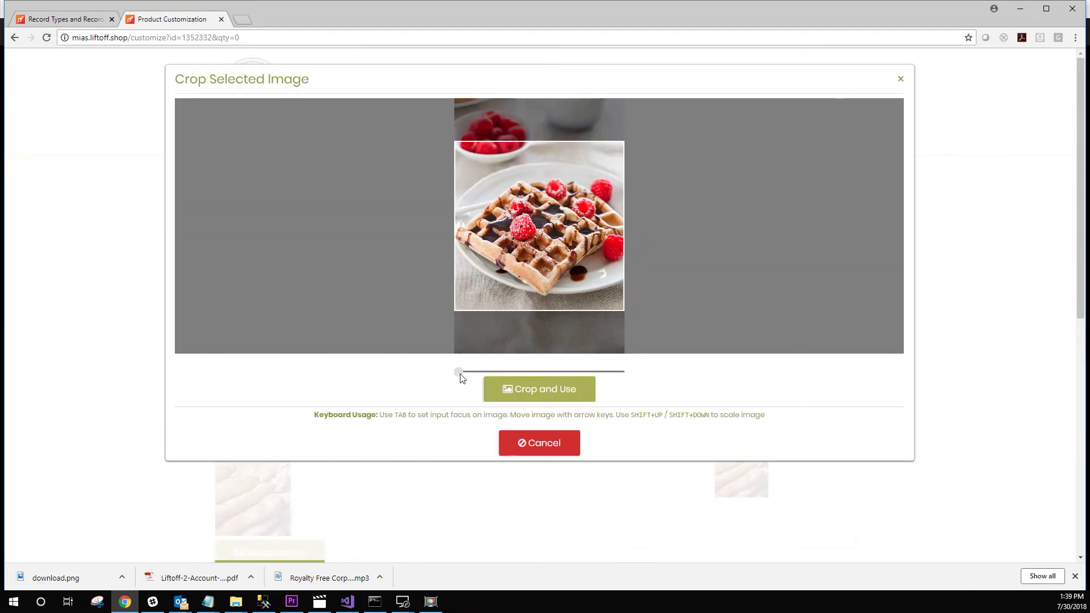
drag(459, 372, 479, 372)
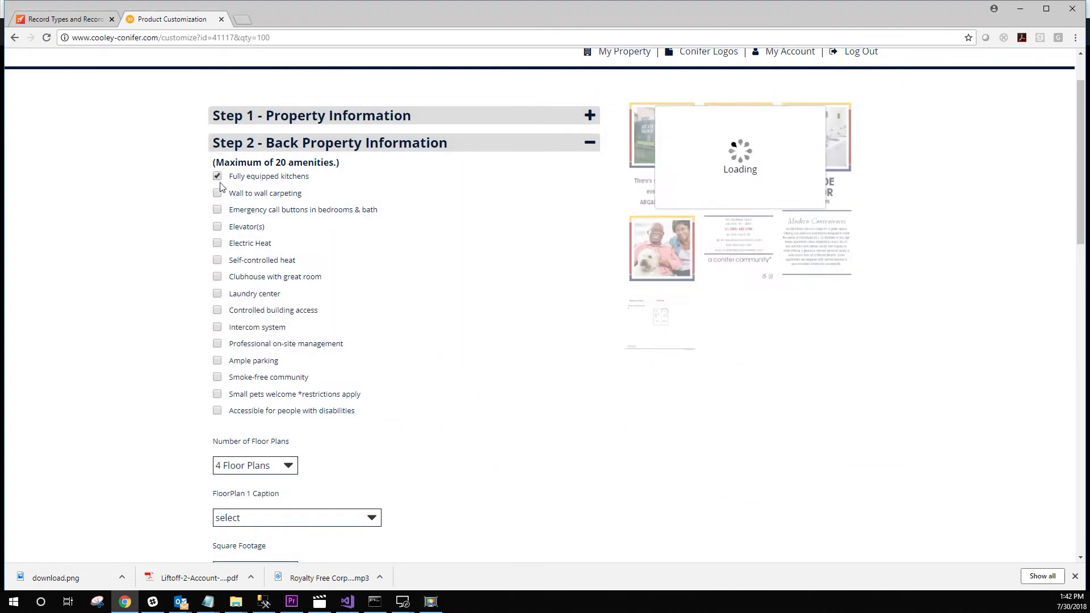
Include the amenities Wall to wall carpeting, Electric Heat and Controlled building access in the brochure's back property information.
click(217, 194)
click(217, 243)
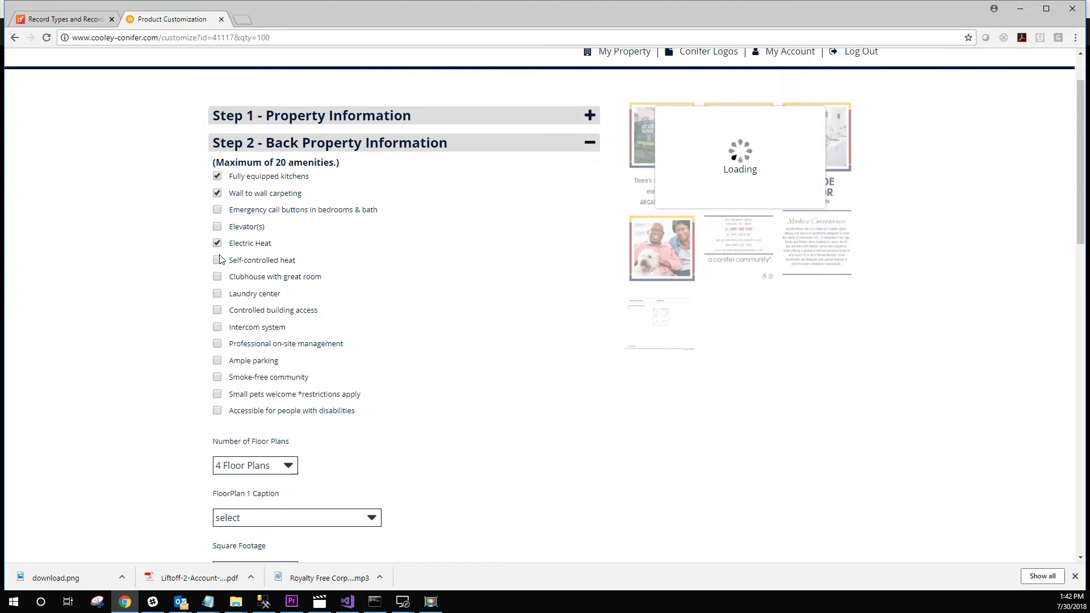
click(218, 310)
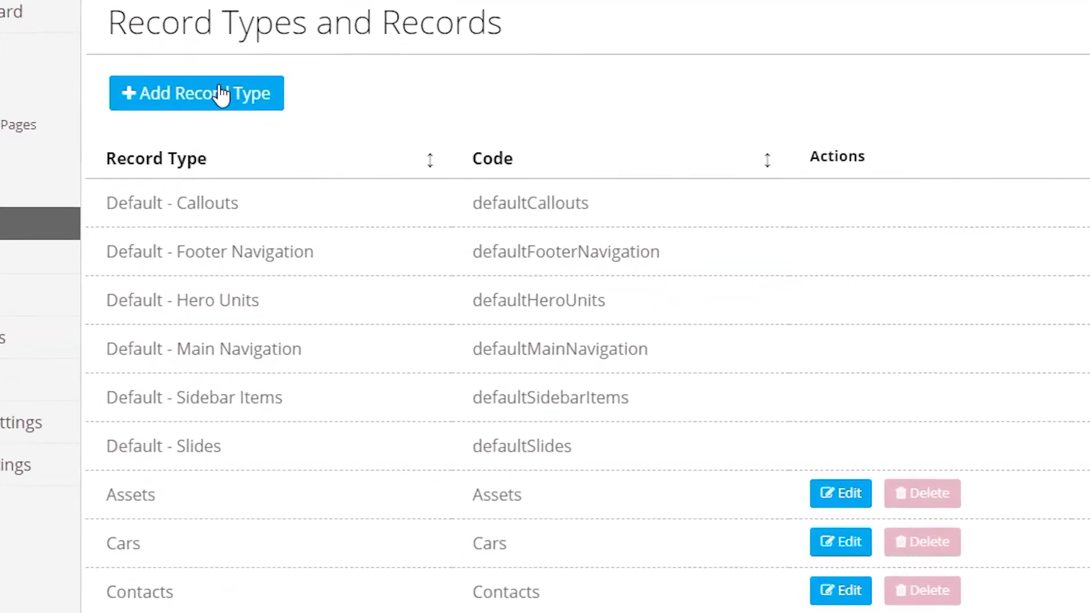
Create a new record type named Locations with the code Locations.
click(221, 94)
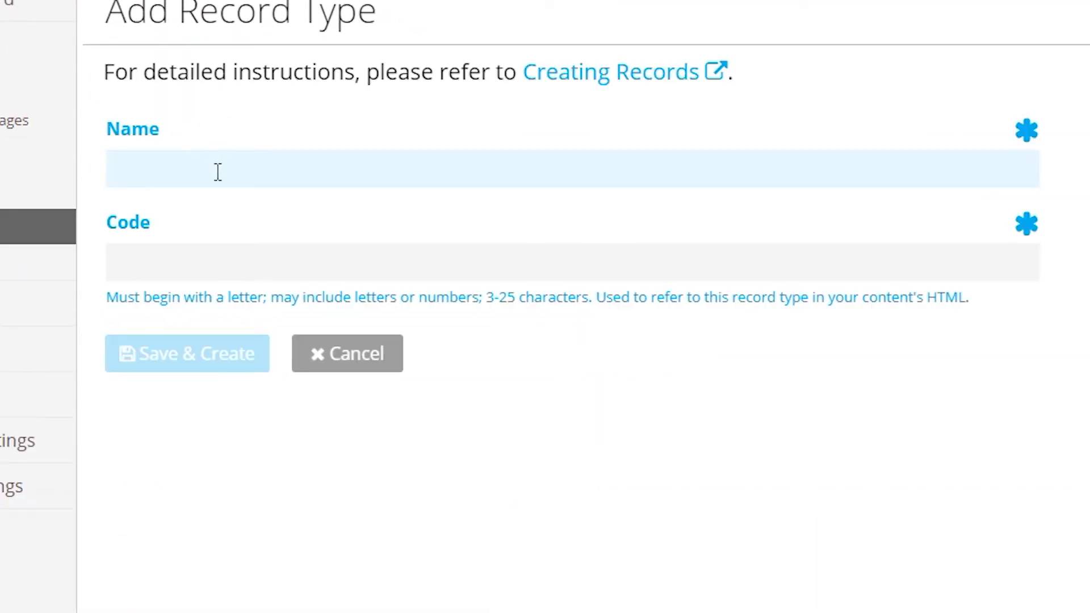
text(Locations)
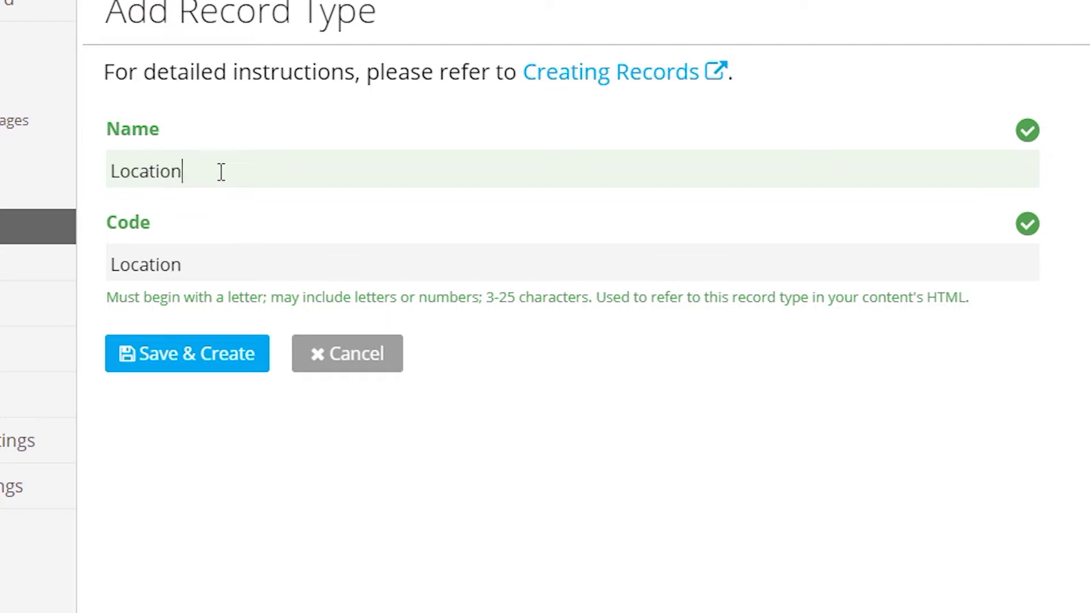
click(158, 352)
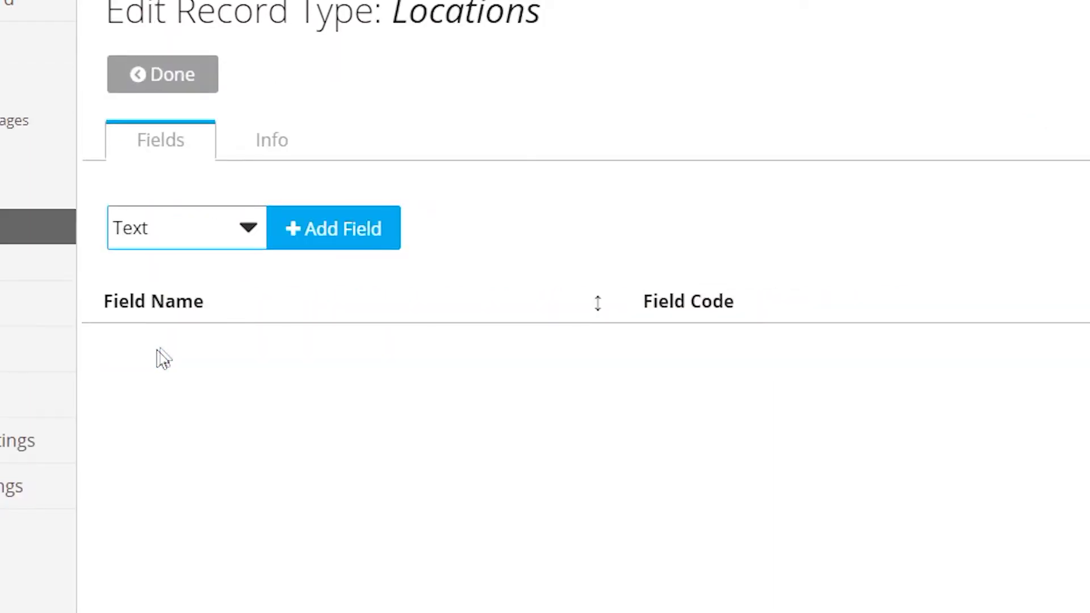
Add a text field named Location Name to the Locations record type and save it.
click(338, 234)
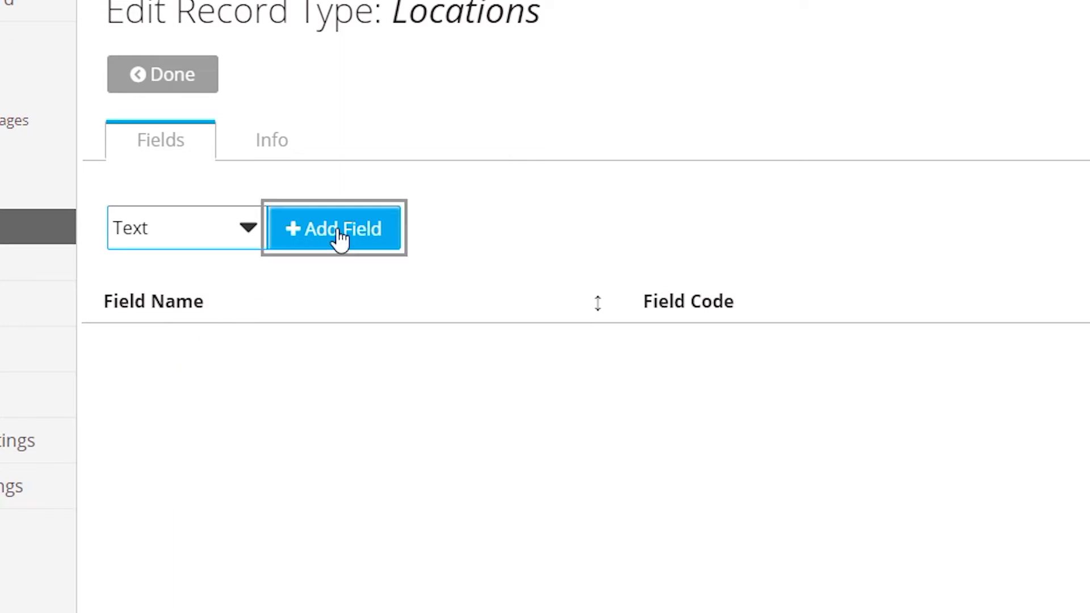
text(L)
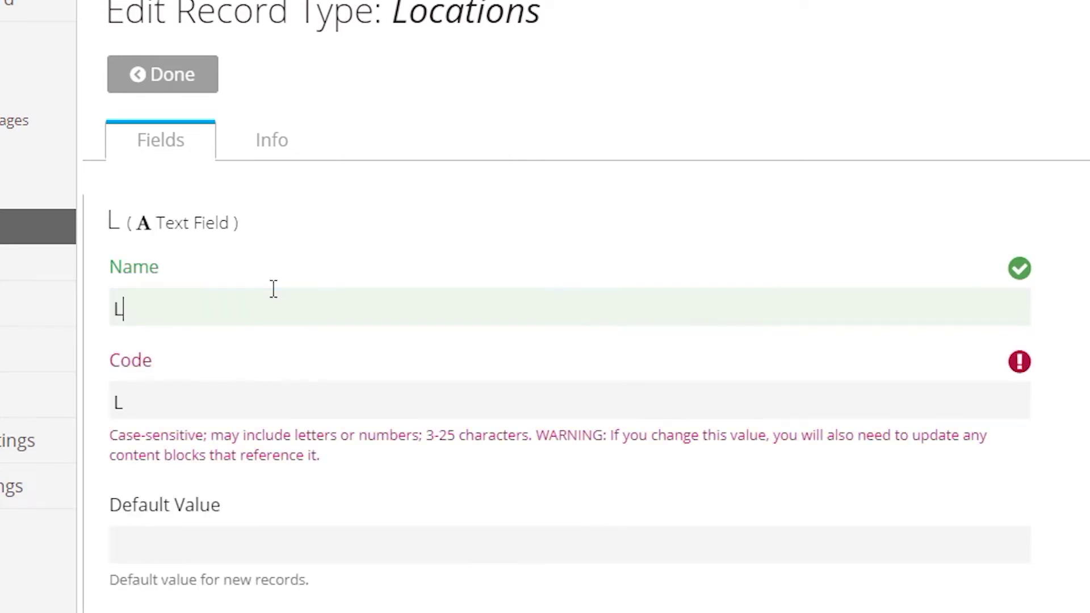
text(ocation Name)
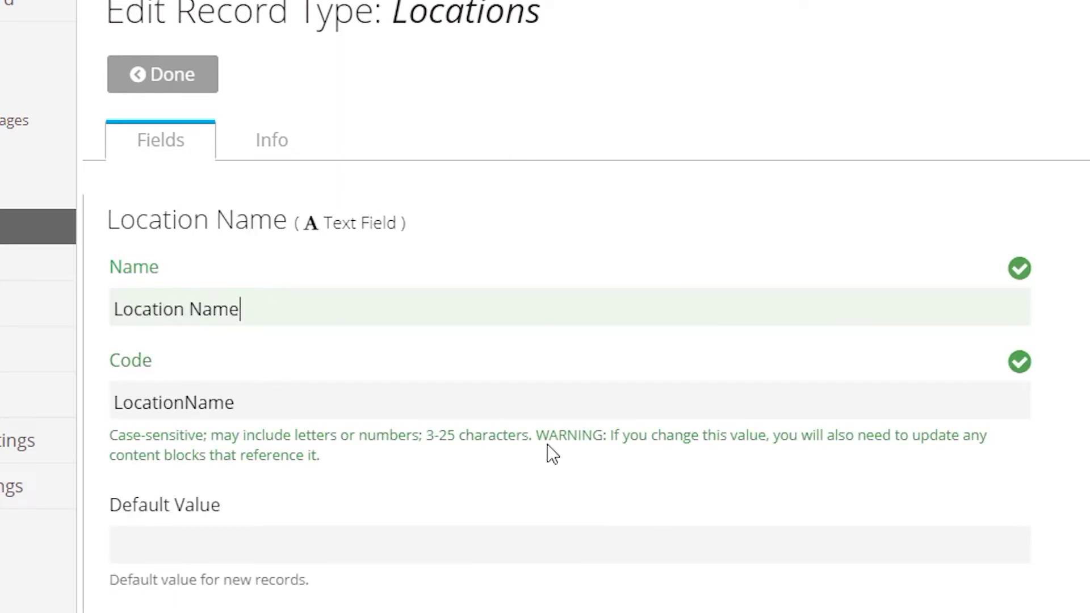
scroll(437, 398, down, 4)
scroll(253, 462, down, 4)
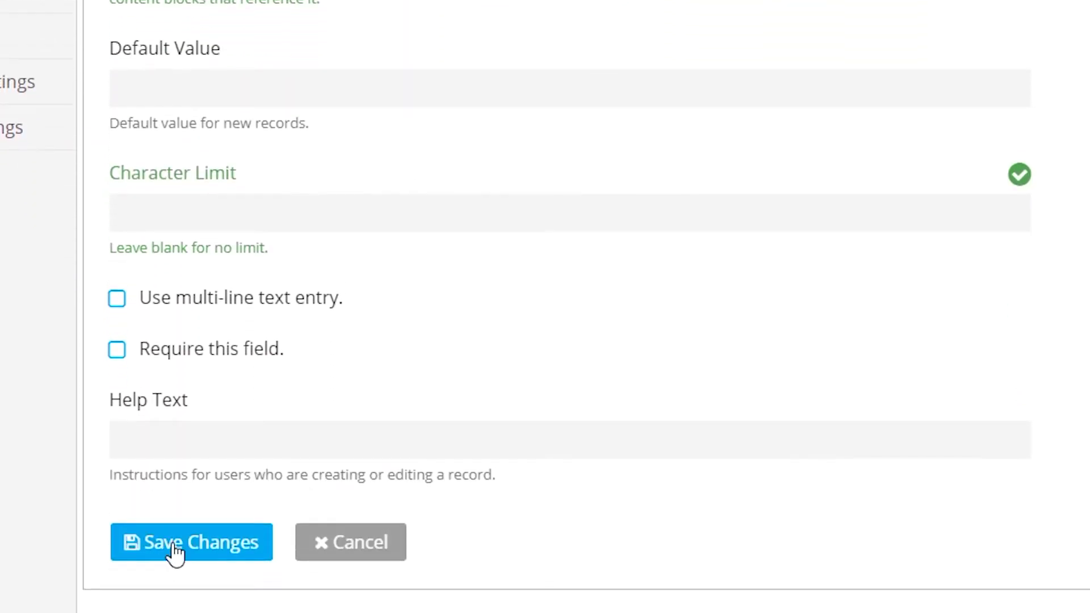
click(173, 543)
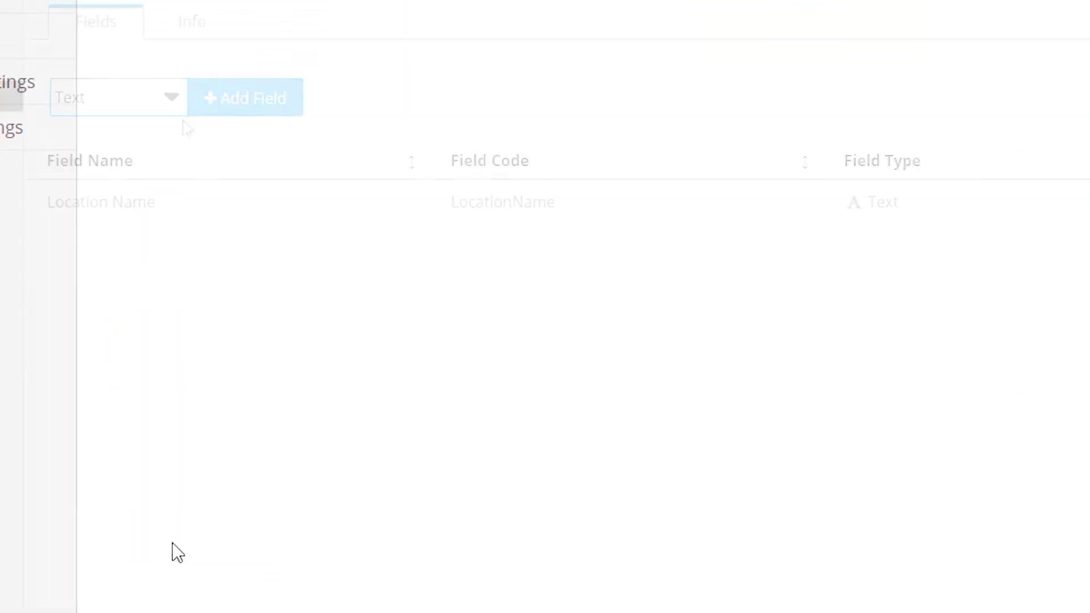
Add a text field named Address to the Locations record type and save it.
click(239, 100)
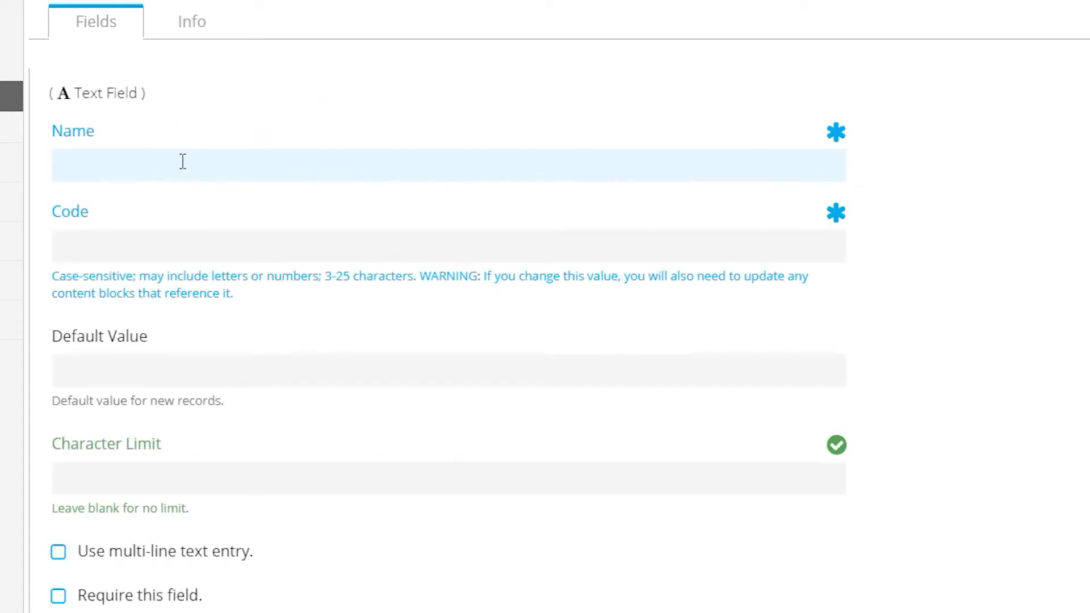
text(Address)
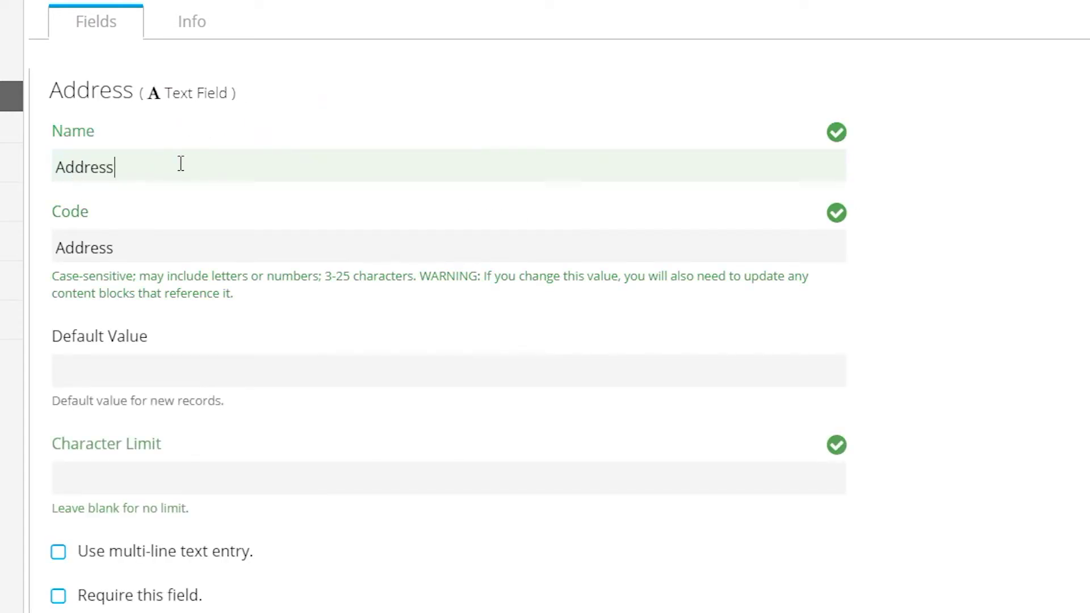
scroll(187, 244, down, 2)
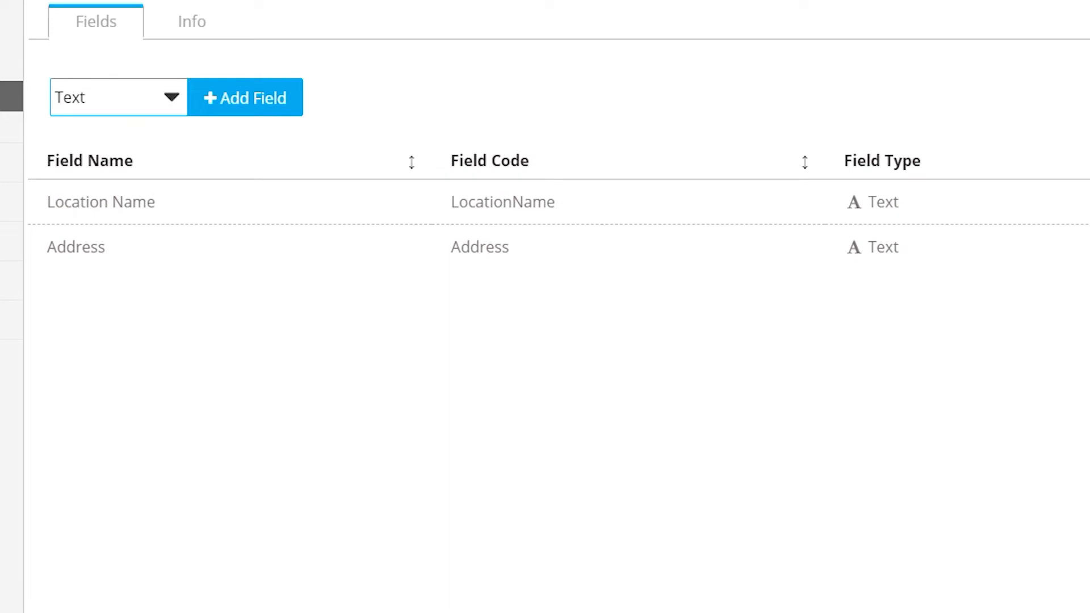
Add a text field named City State Zip to the Locations record type and save it.
click(238, 111)
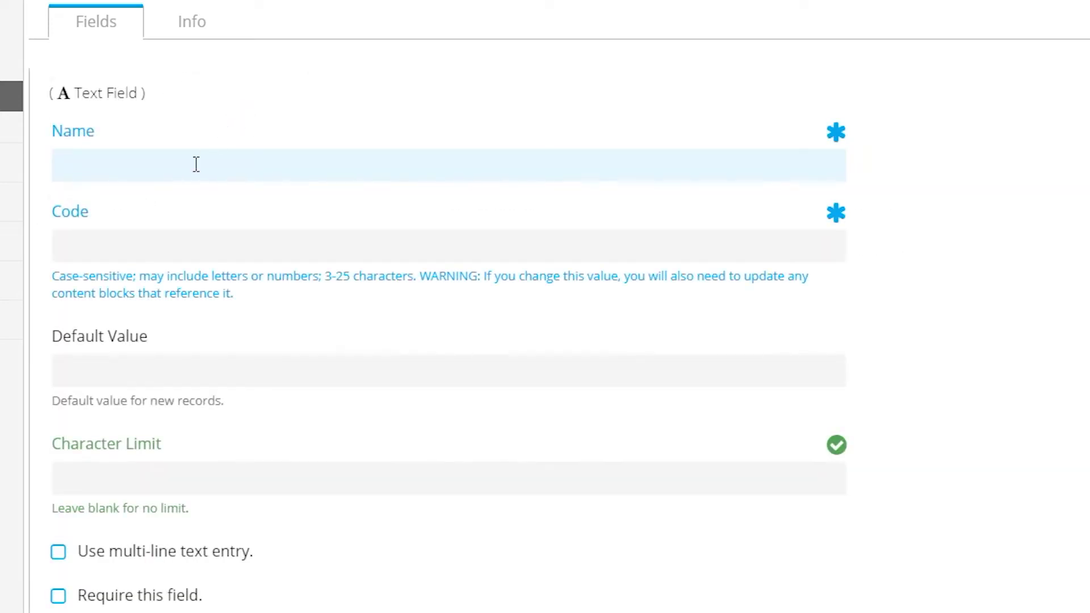
text(City)
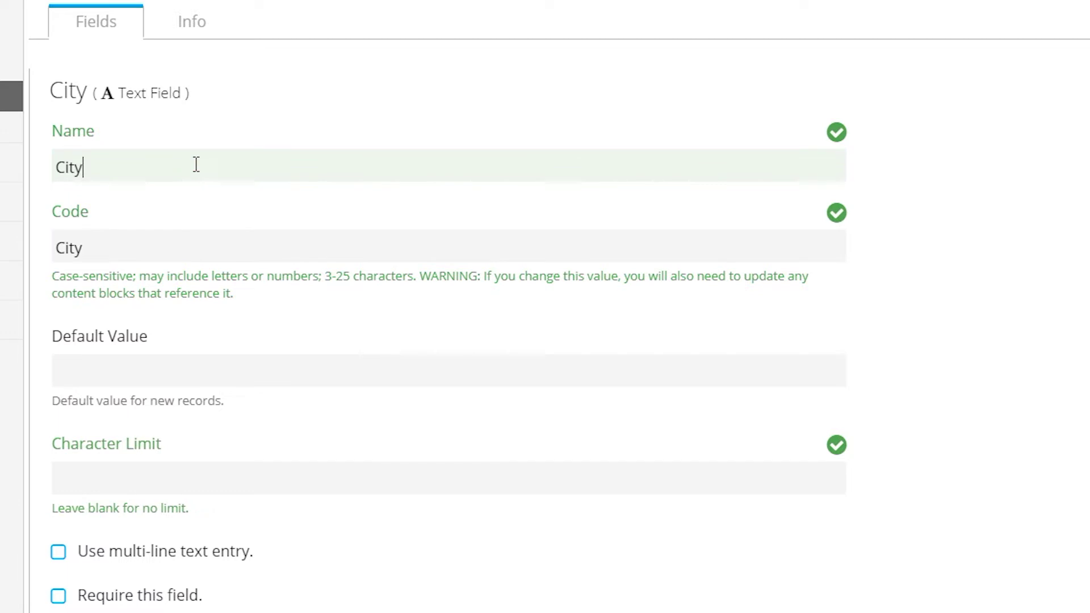
text( State Zip)
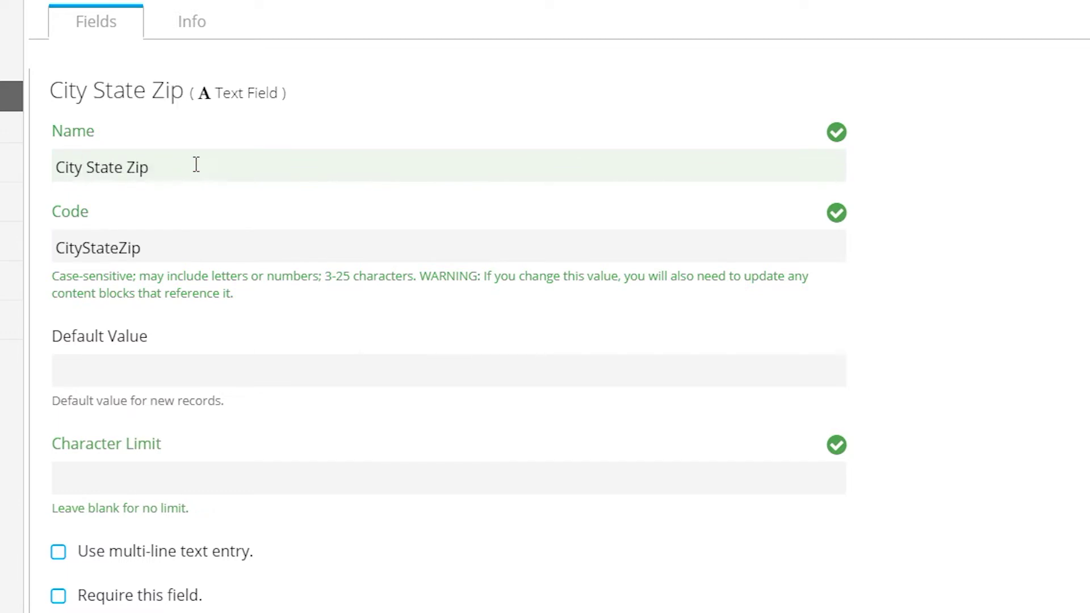
scroll(196, 164, down, 2)
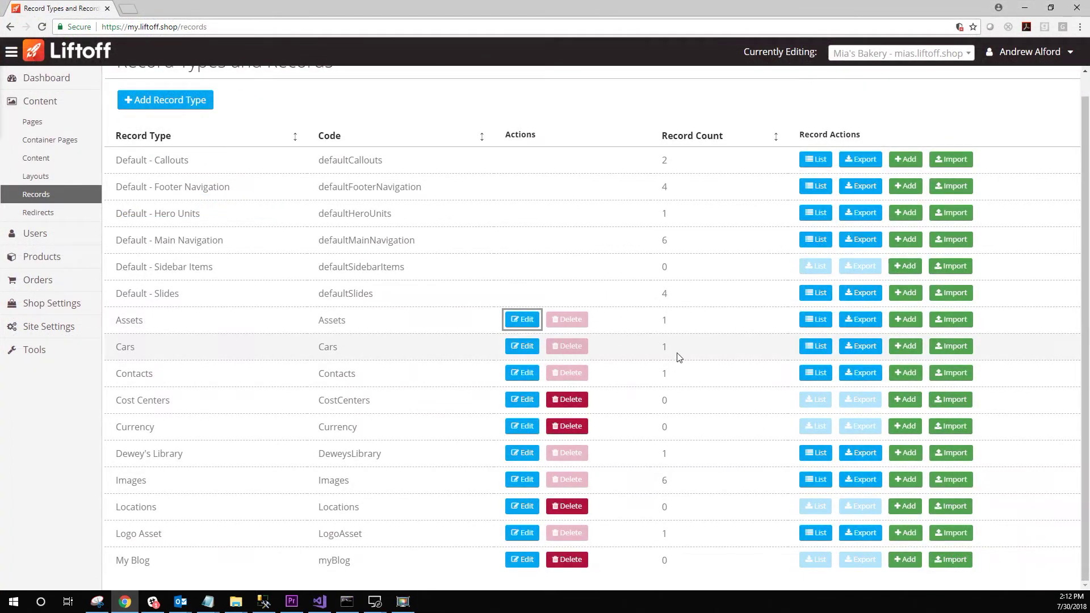
Import the spreadsheet User Import with Locations 2018-07.xlsx from the Desktop into the Locations record type and finish the import.
click(940, 513)
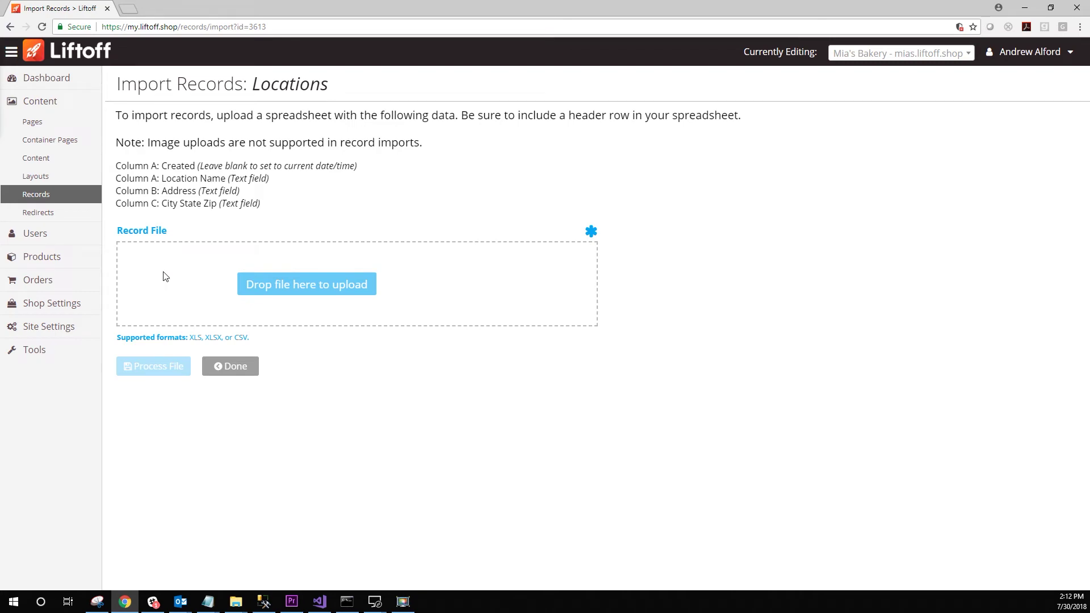
click(165, 276)
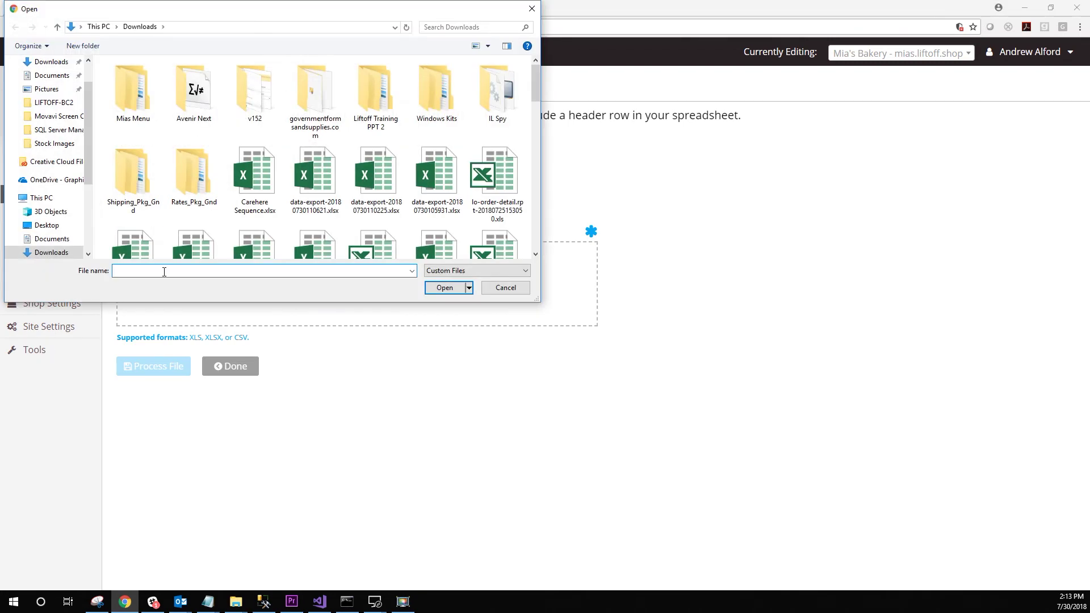
scroll(45, 117, up, 1)
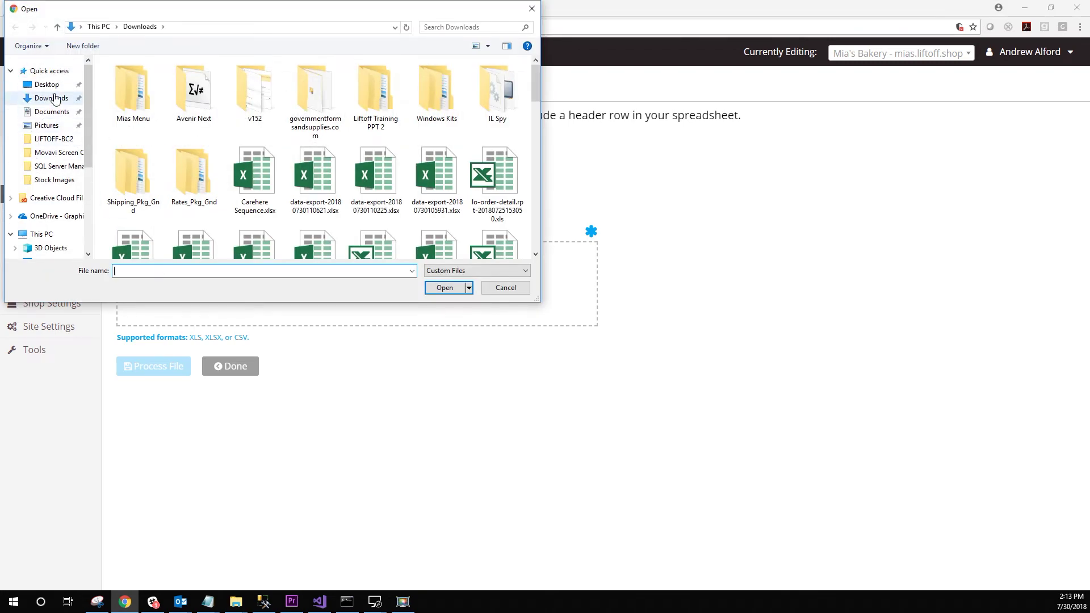
click(51, 86)
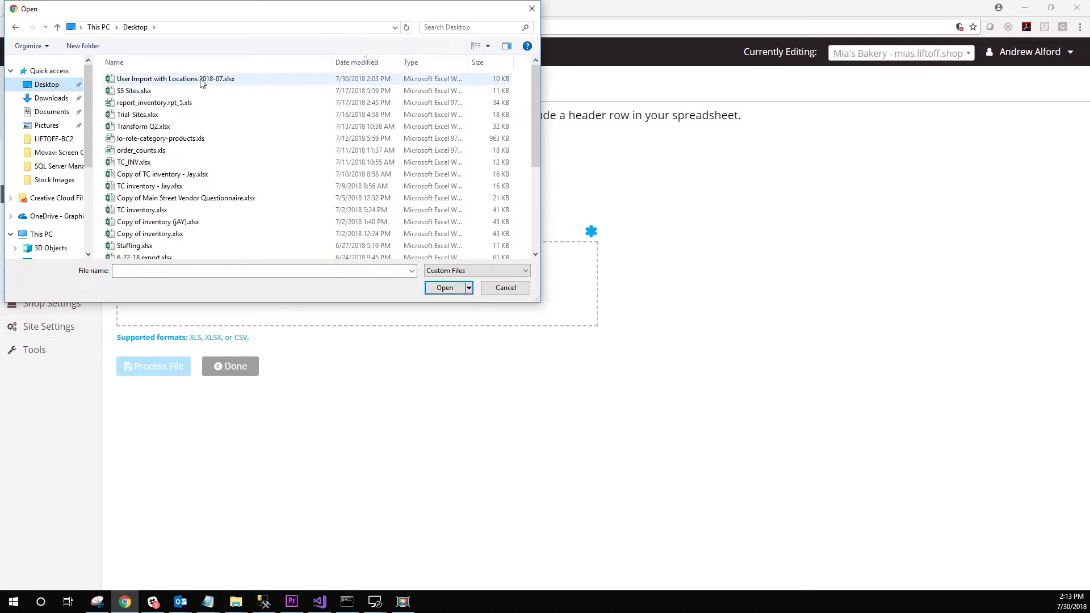
double_click(201, 80)
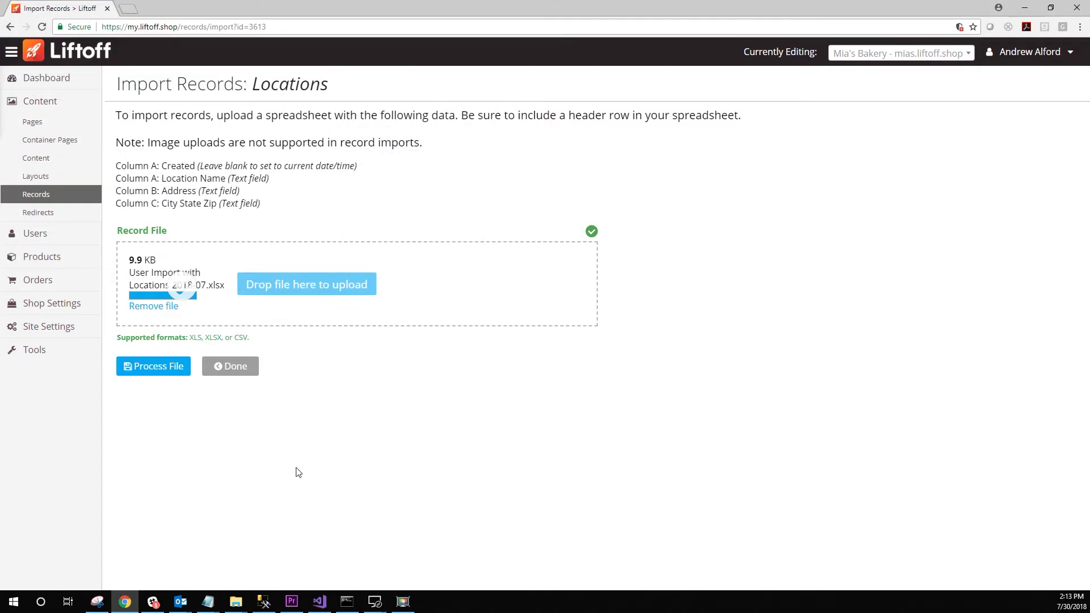
click(155, 367)
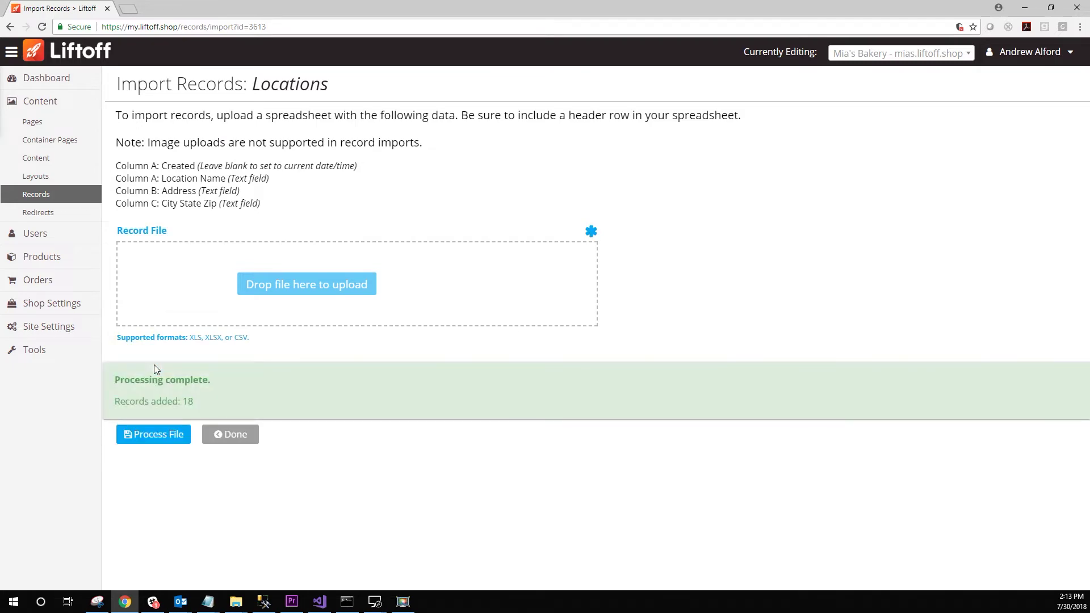
click(225, 437)
Open the list of records for the Locations record type.
scroll(818, 389, down, 1)
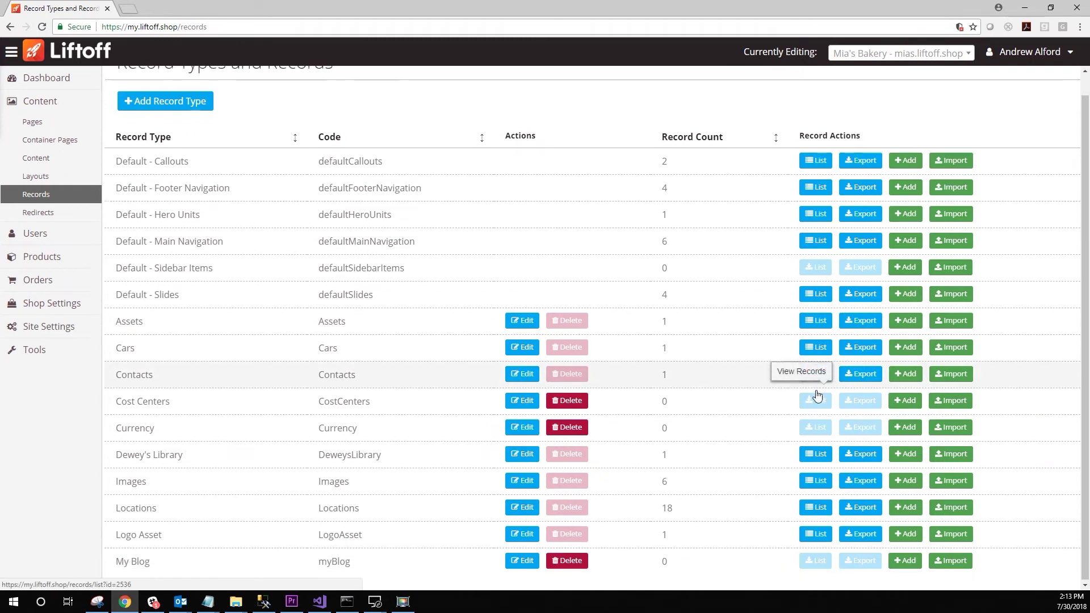
click(816, 505)
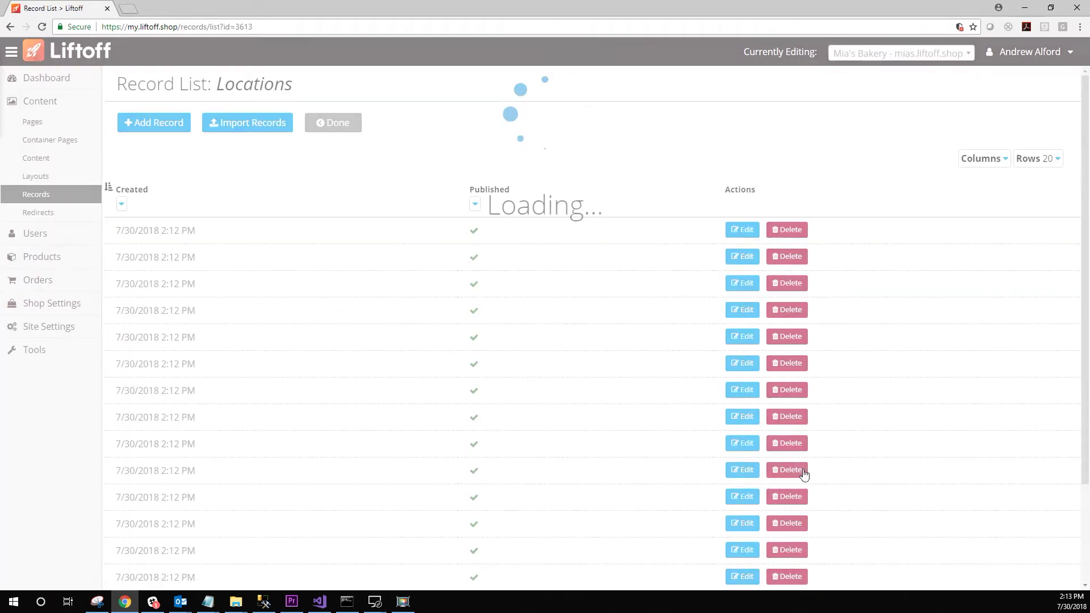
Show the Location Name, Address and City State Zip columns in the Locations record list and look through the records.
click(981, 159)
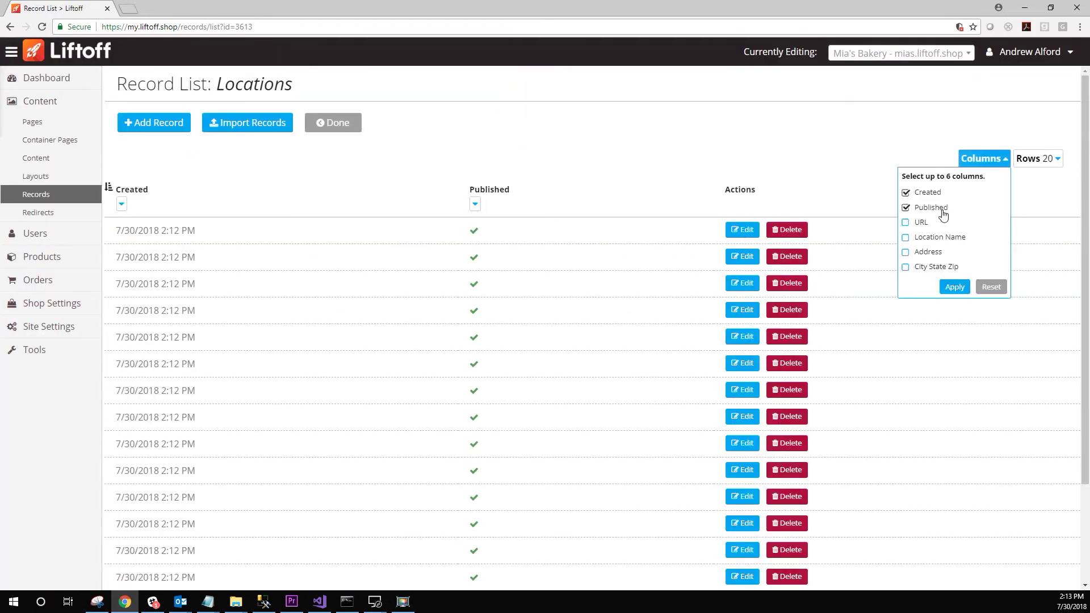
click(928, 245)
click(927, 251)
click(936, 266)
click(954, 286)
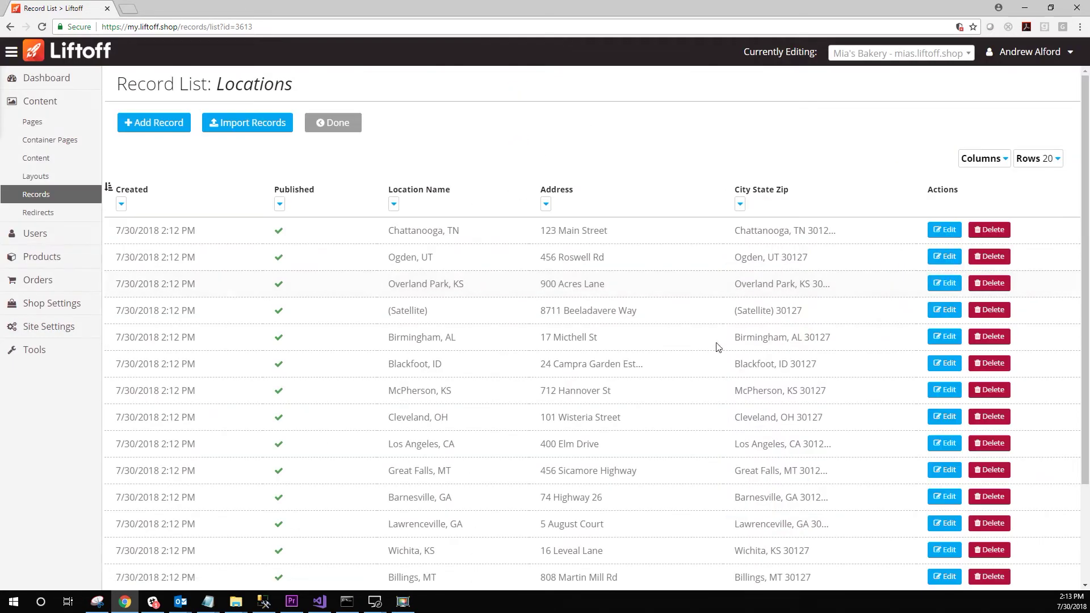
scroll(716, 357, down, 1)
scroll(716, 356, down, 2)
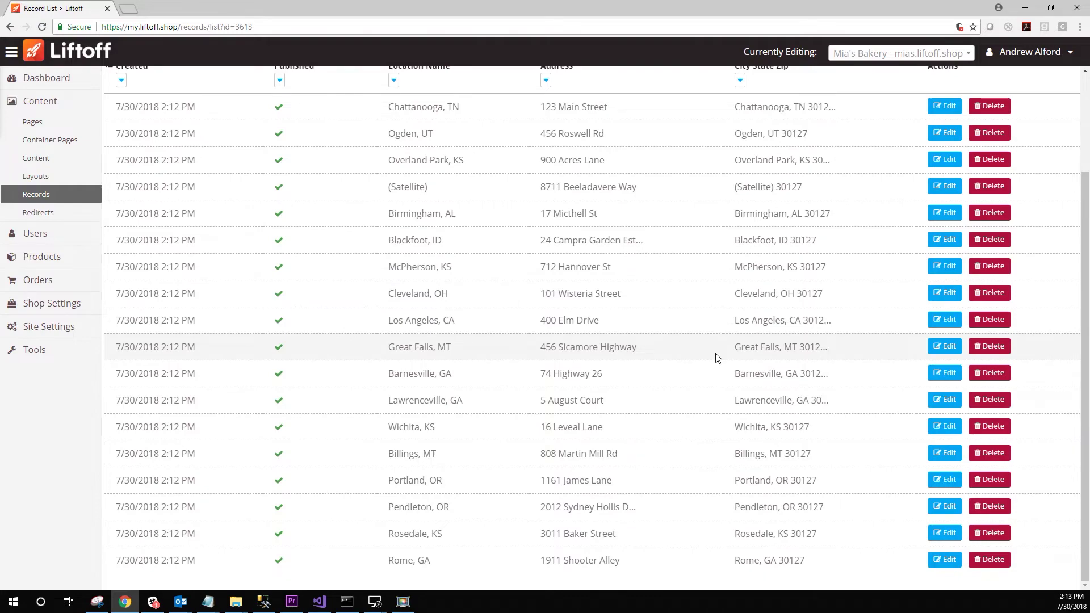
scroll(716, 358, up, 3)
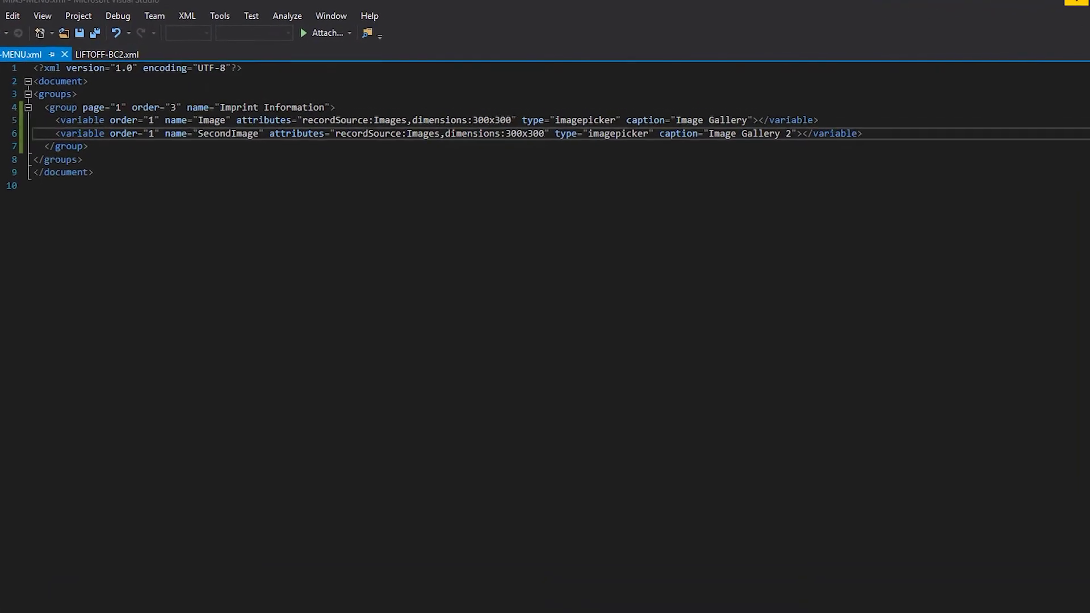
In Visual Studio, start a third variable below SecondImage with order 1, name LocationSelect, empty attributes and type recordselect.
click(1033, 143)
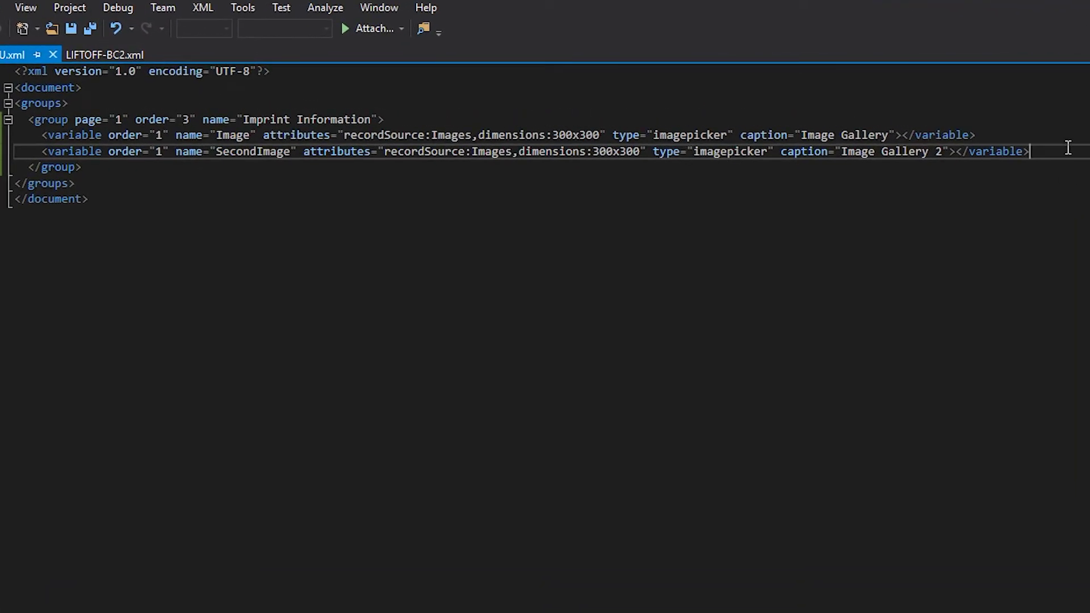
key(Return)
text(<vari)
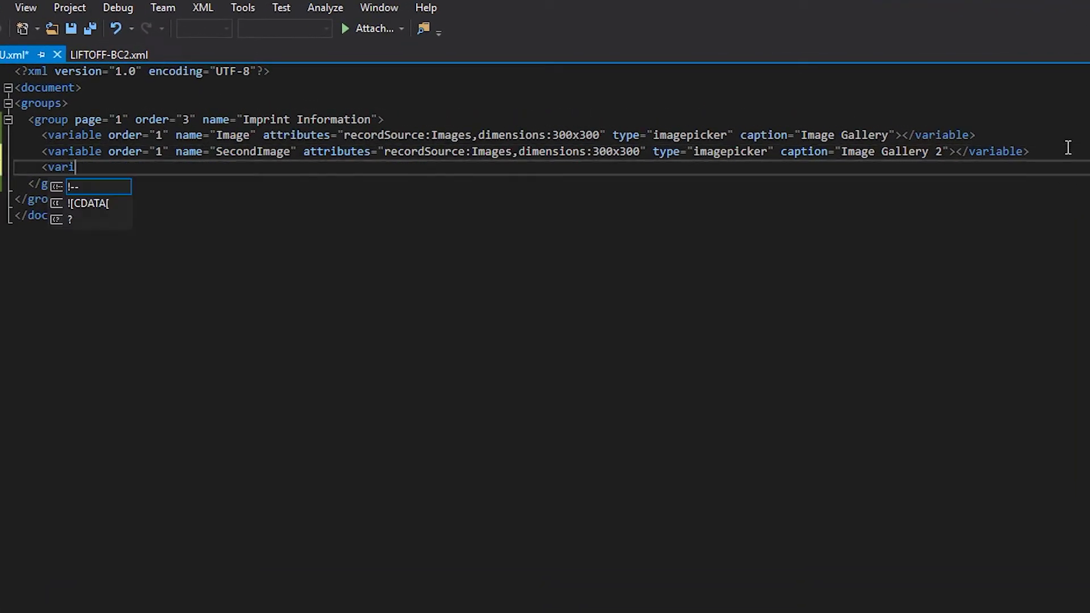
text(able order="1" na)
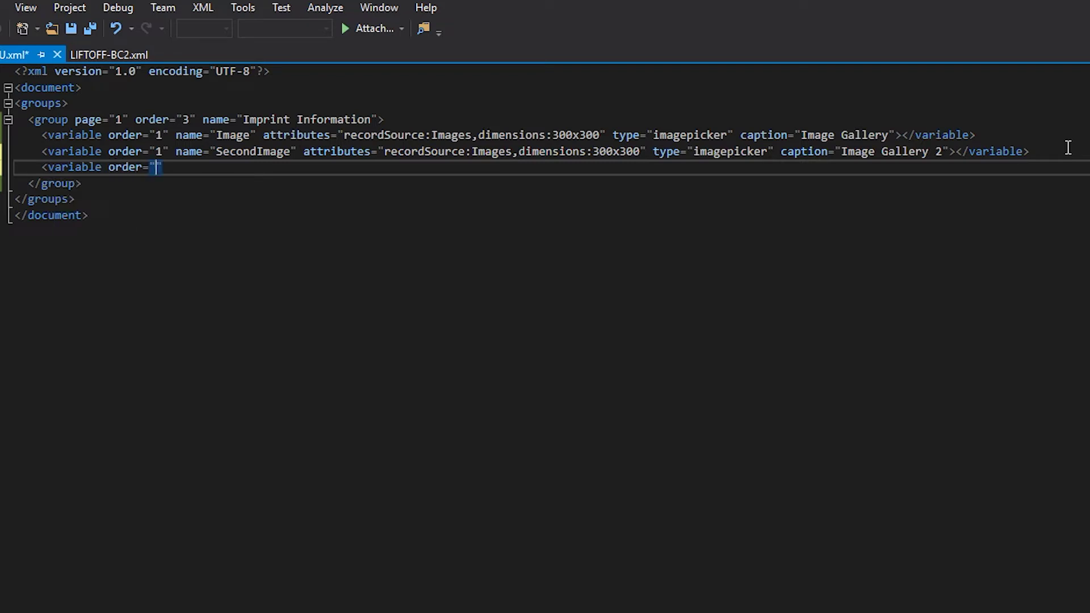
text(me=")
text(LocationSelect)
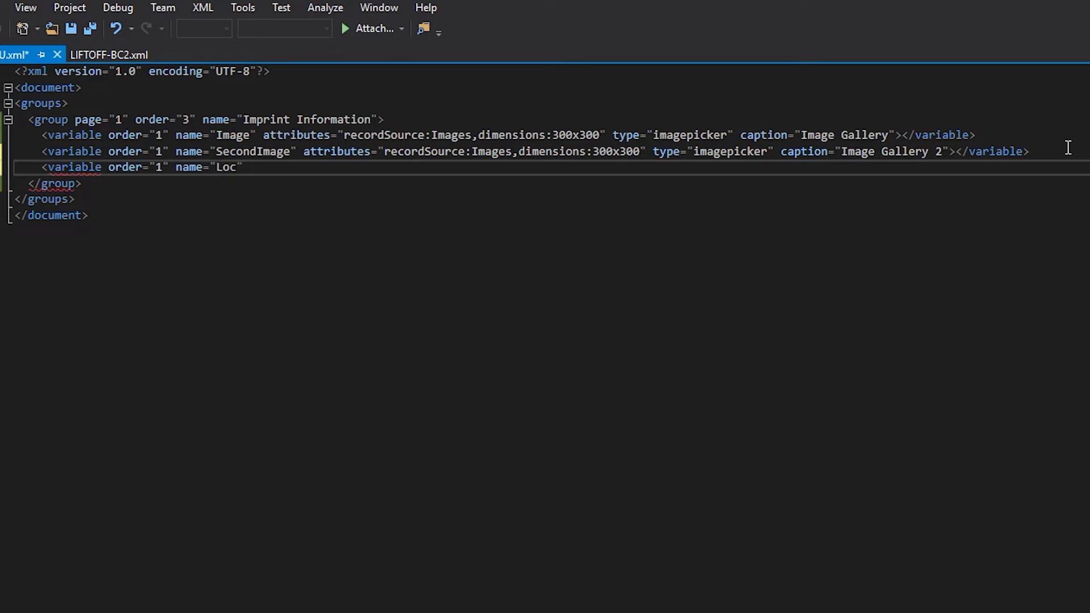
text(" attributes)
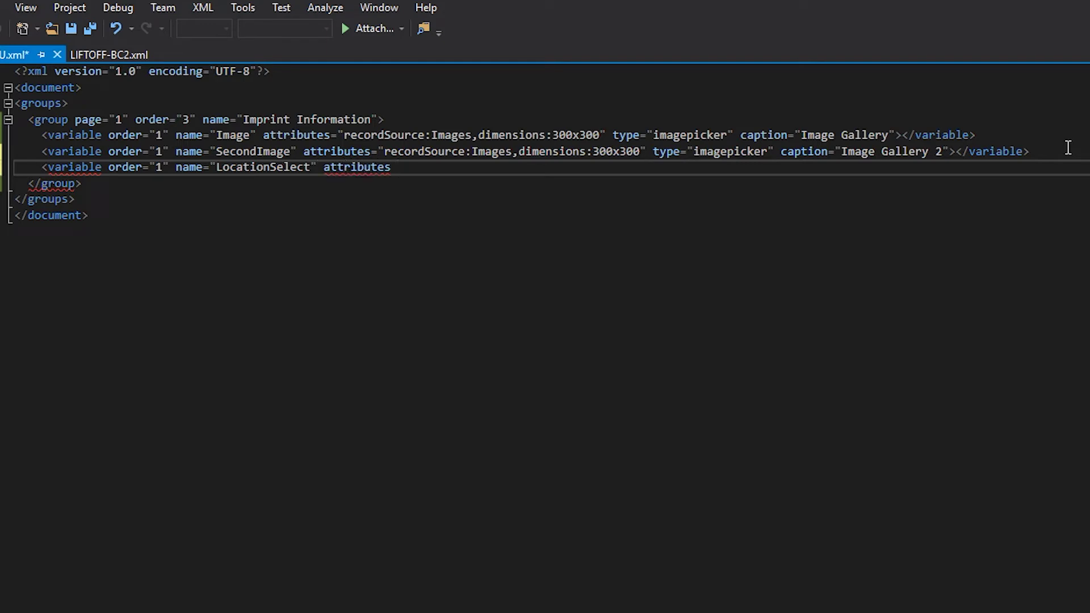
text(=")
text(type="recordselect)
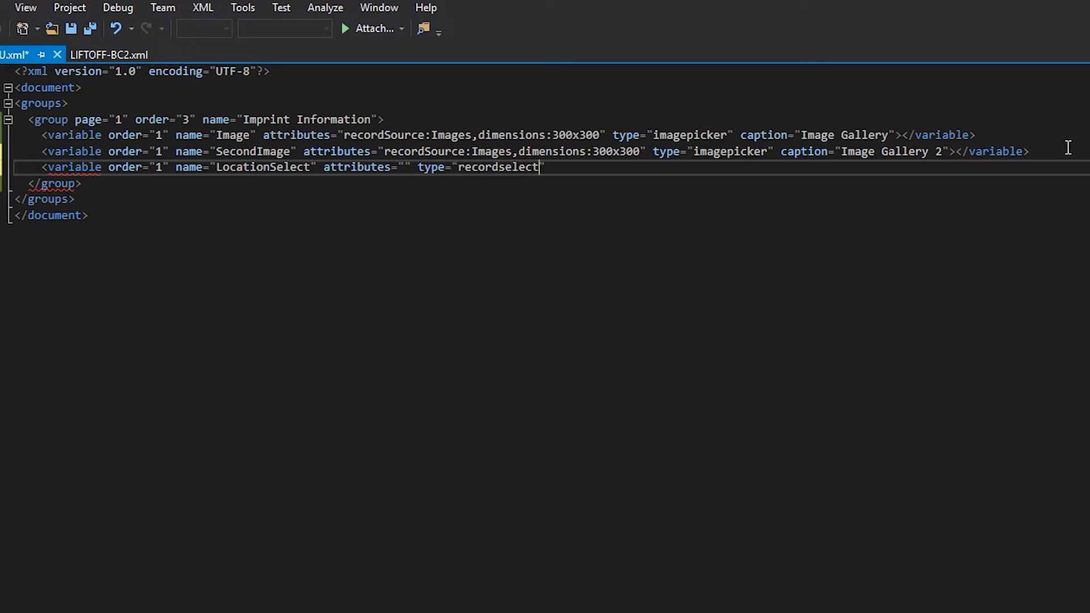
Set the LocationSelect variable's attributes to recordType:Locations,displayField:LocationName, and complete the element with the caption Location.
key(Left)
key(Left)
key(Left)
key(Left)
key(Left)
key(Left)
key(Left)
key(Left)
key(Left)
key(Left)
key(Left)
key(Left)
key(Left)
key(Left)
key(Left)
key(Left)
key(Left)
key(Left)
key(Left)
key(Left)
text(recordType)
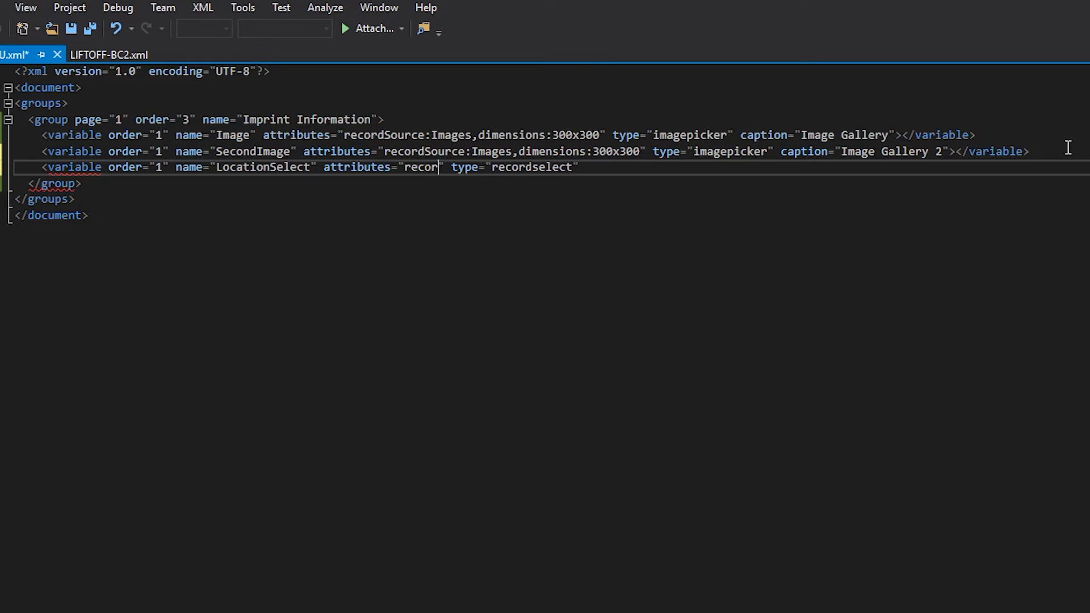
text(:Location)
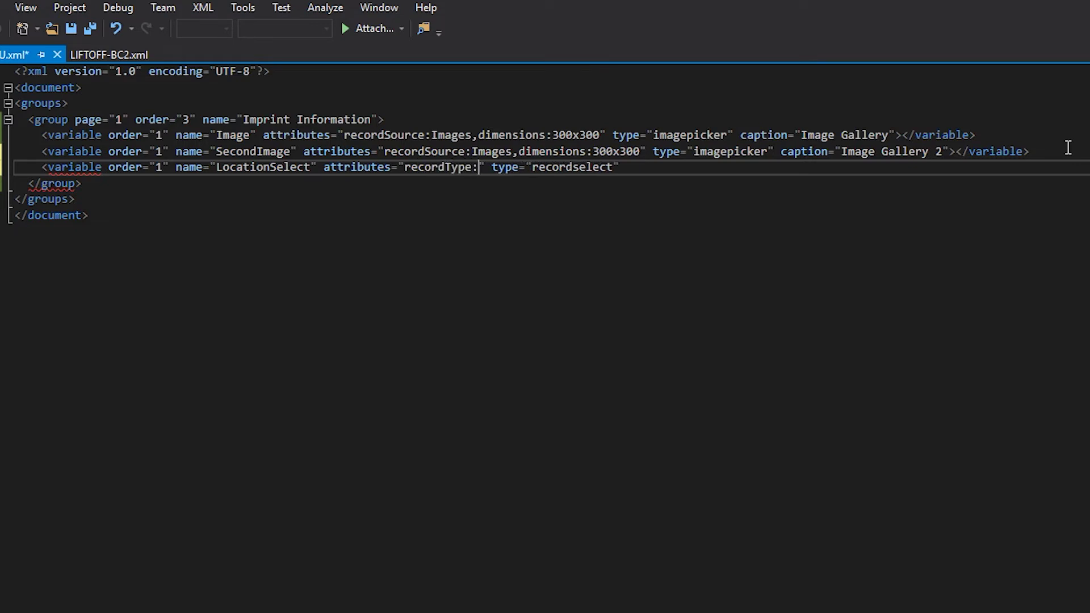
text(s)
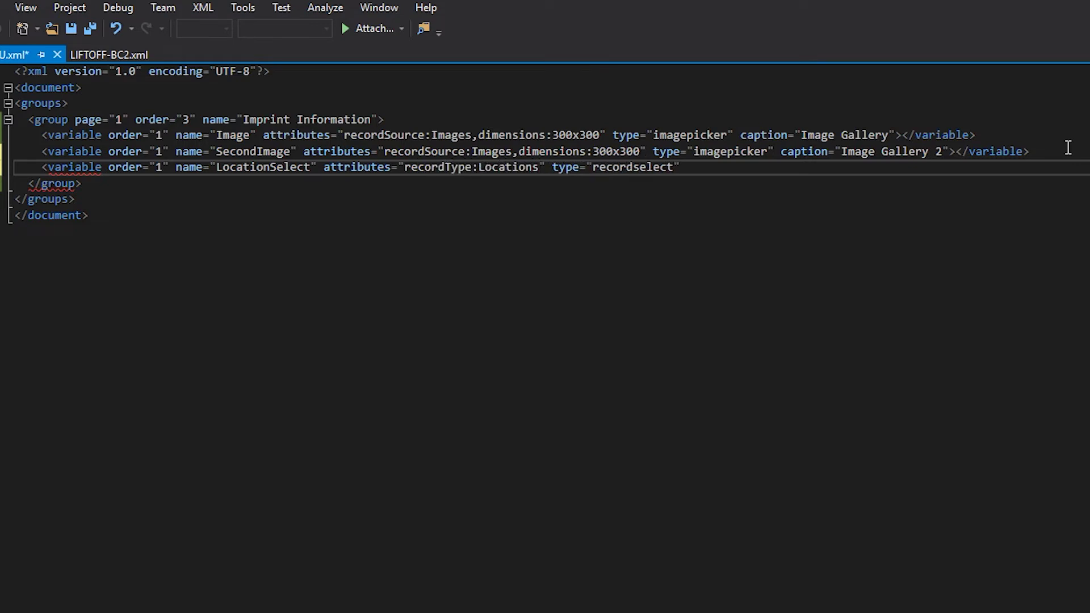
text(,displayField)
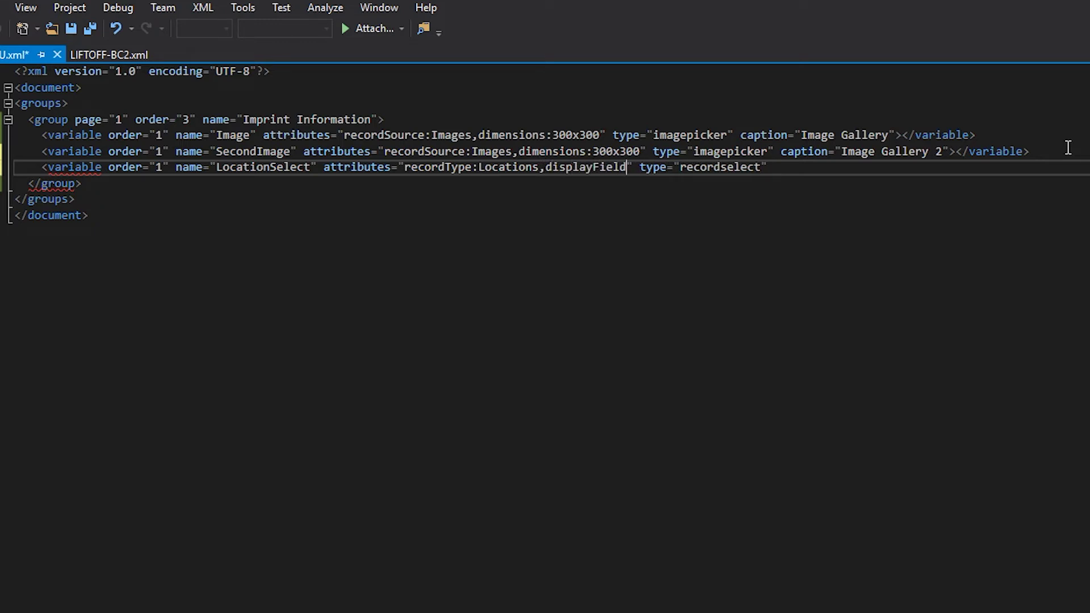
text(:)
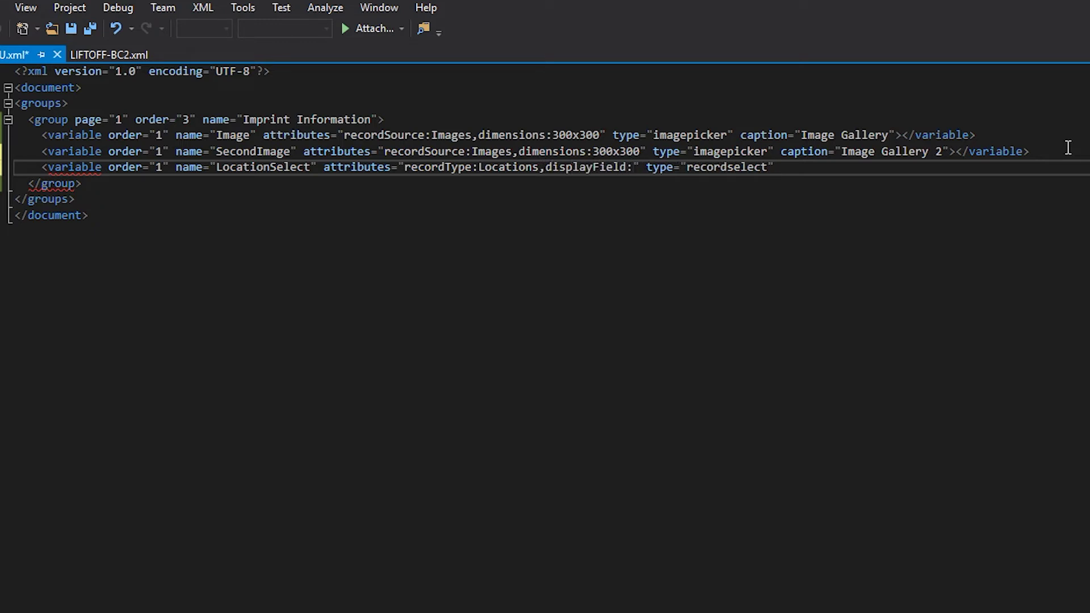
text(LocationNam)
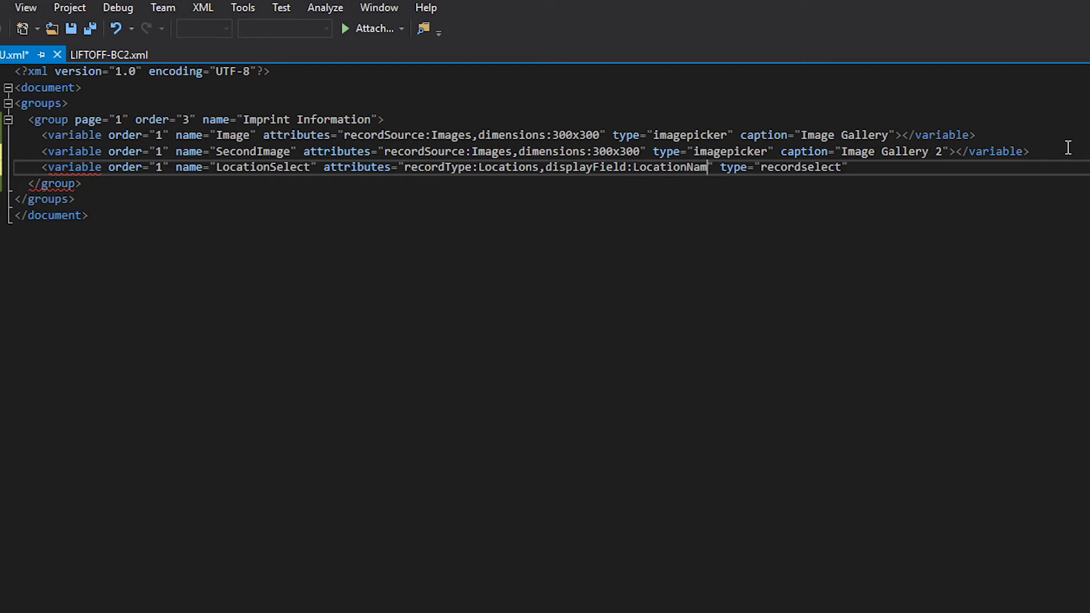
text(e)
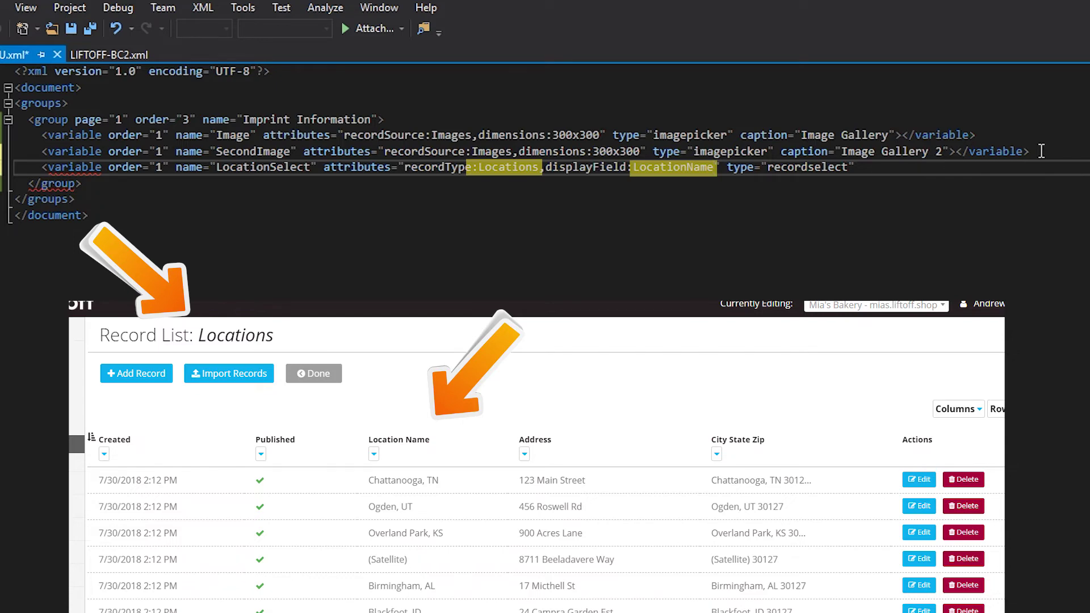
click(951, 168)
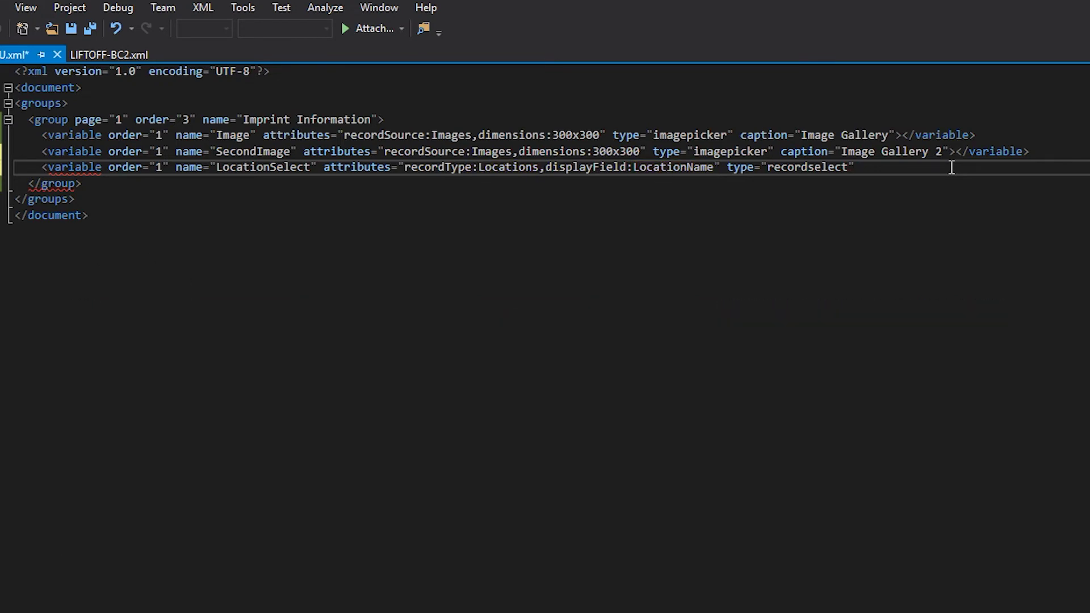
text(caption="Location"></variable>)
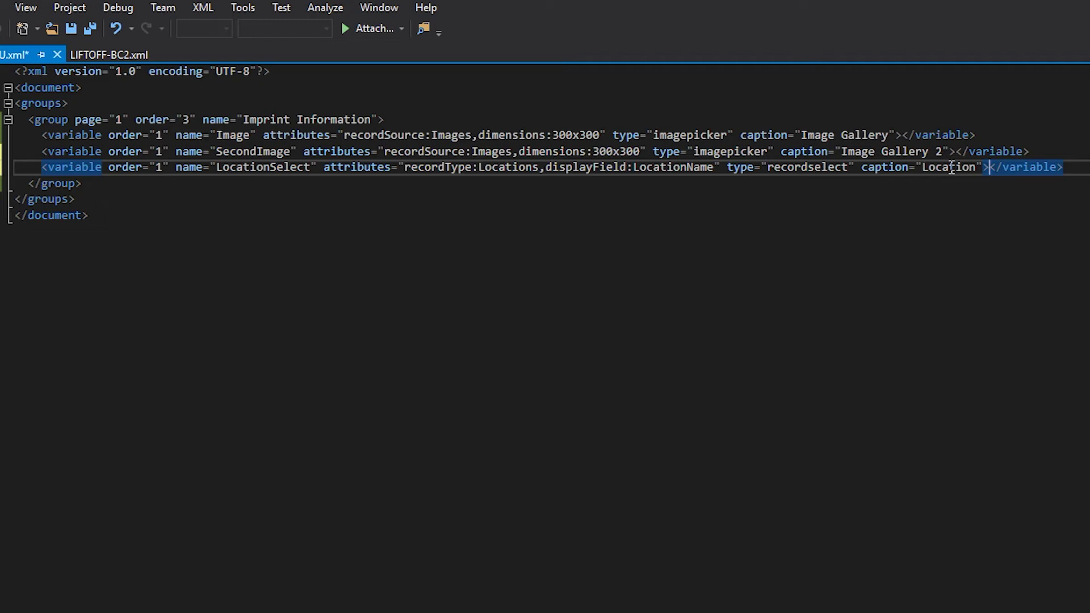
Add a variable below LocationSelect with order 1, name Address, attributes recordselectVariable:var_LocationSelect,recordField:LocationName and type invisible.
key(End)
key(Return)
text(<variable)
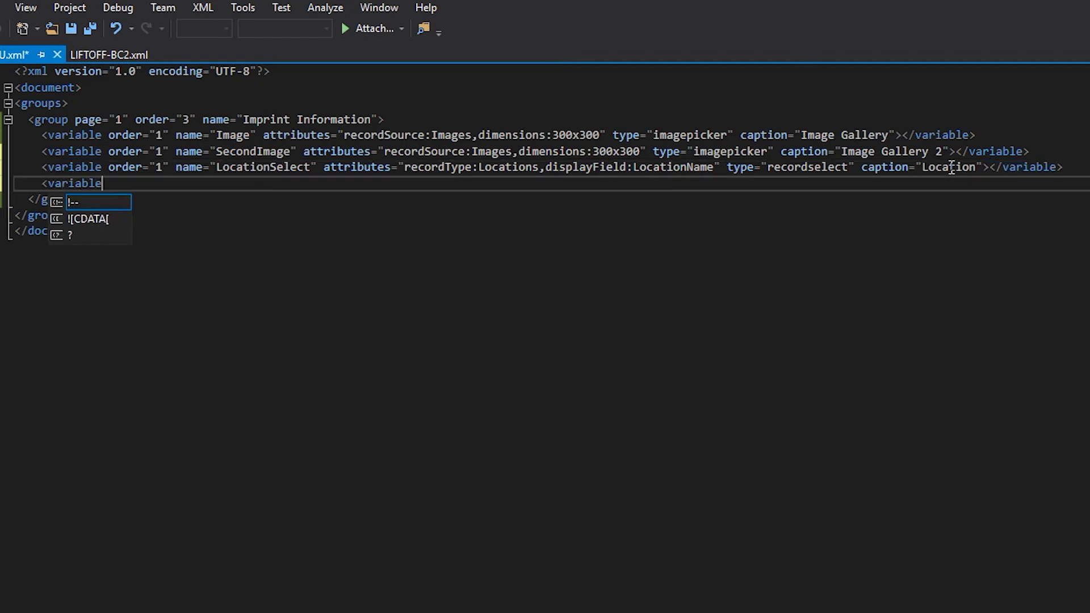
text( order="1")
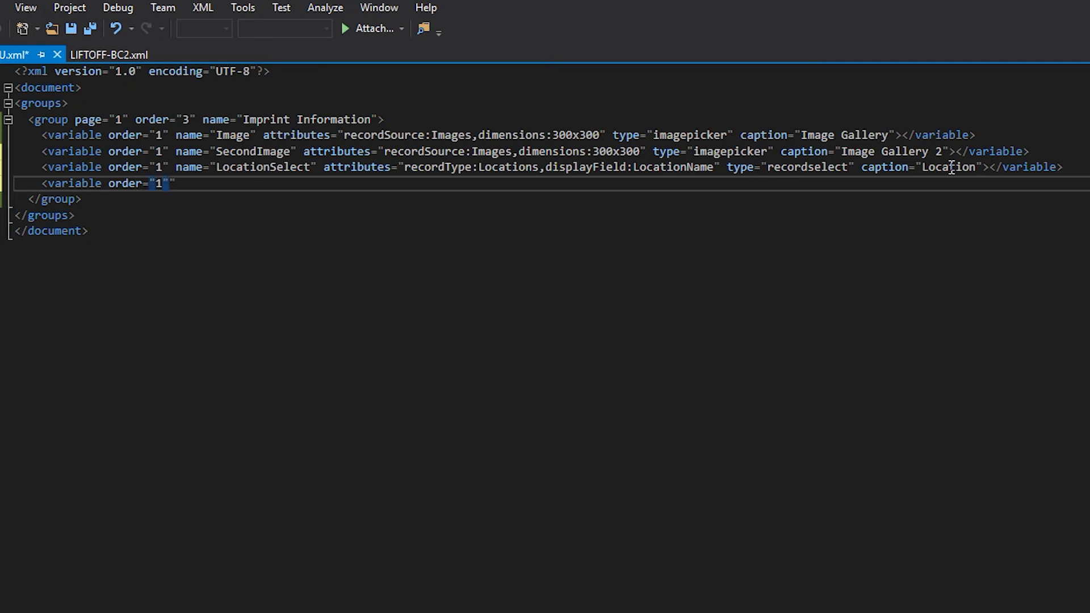
text( name="Address" attributes)
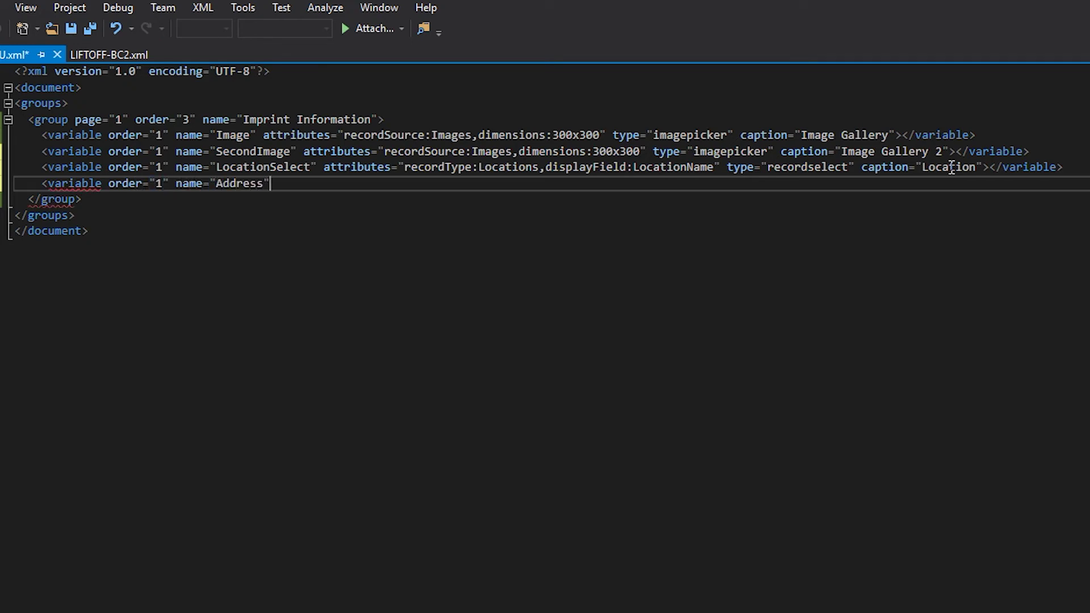
text(=")
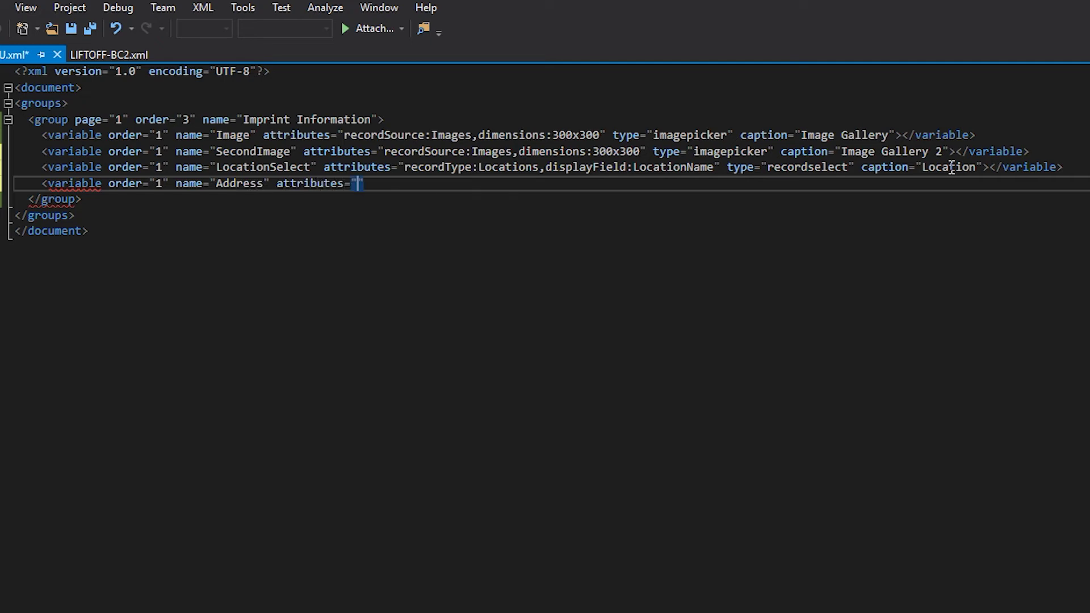
text(recordselectVariable)
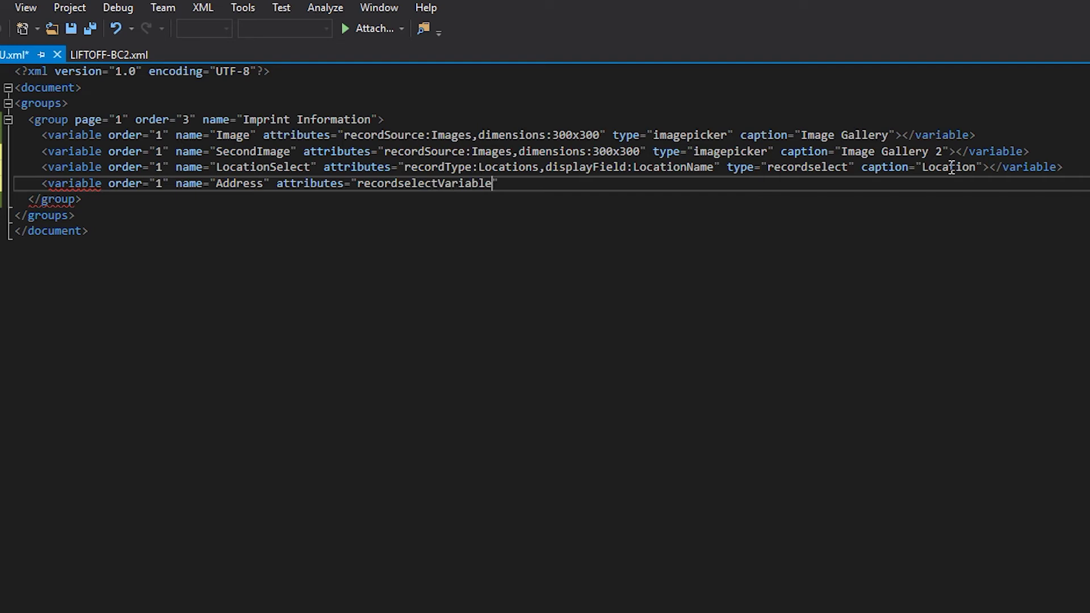
text(:var_LocationSelect,)
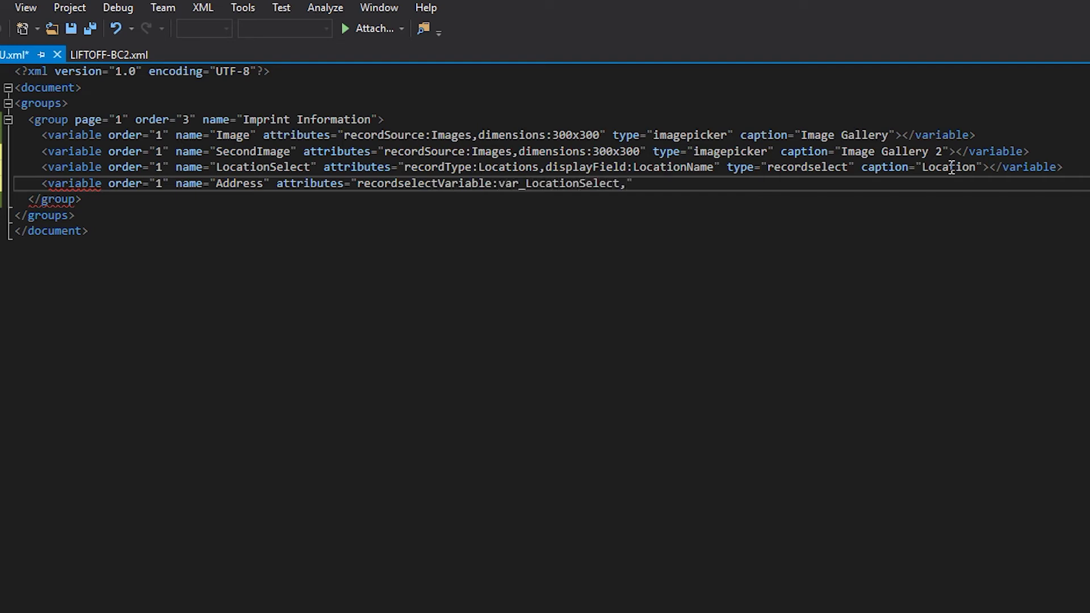
text(recordField:)
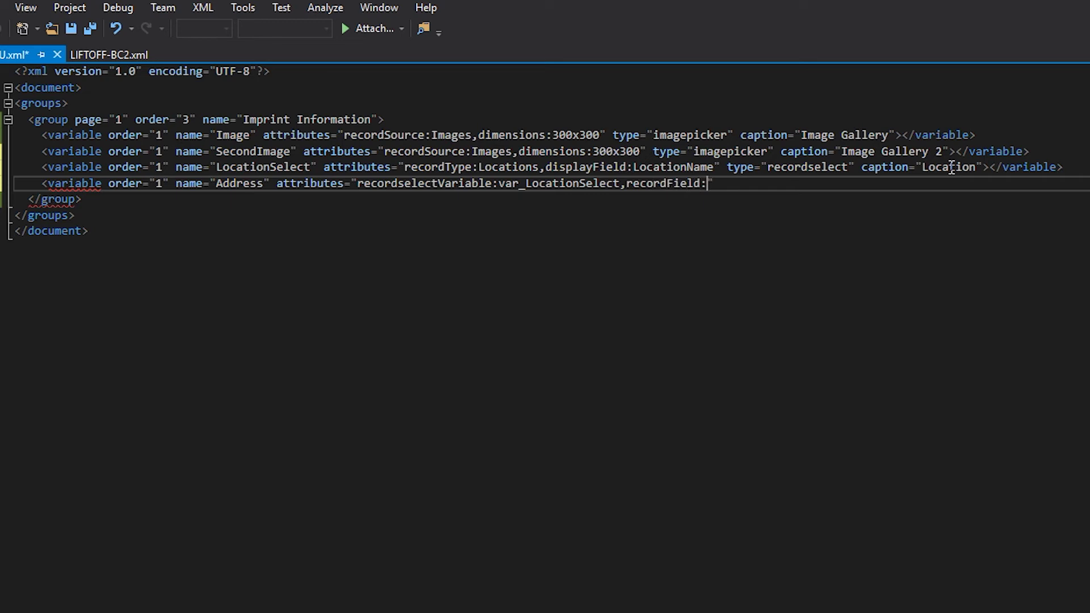
text(LocationNam)
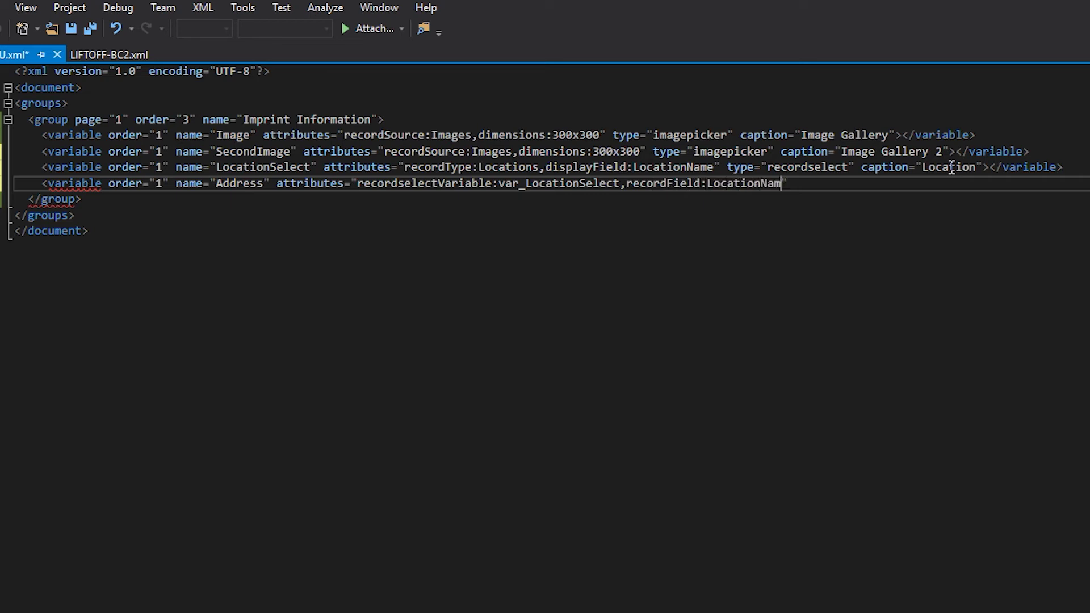
text(e" type="invisibl)
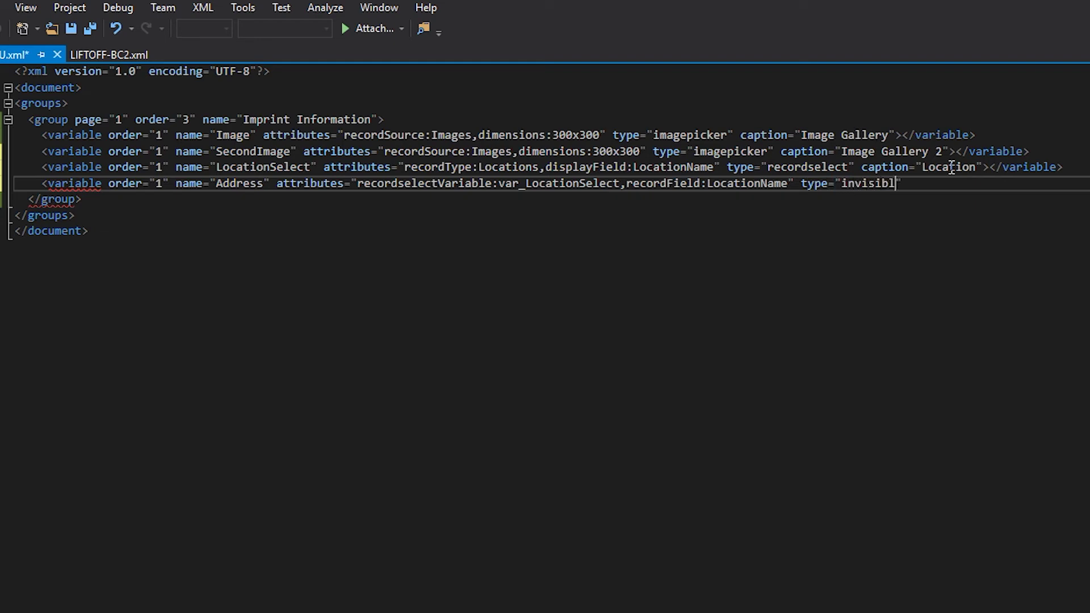
text(e"></variable>)
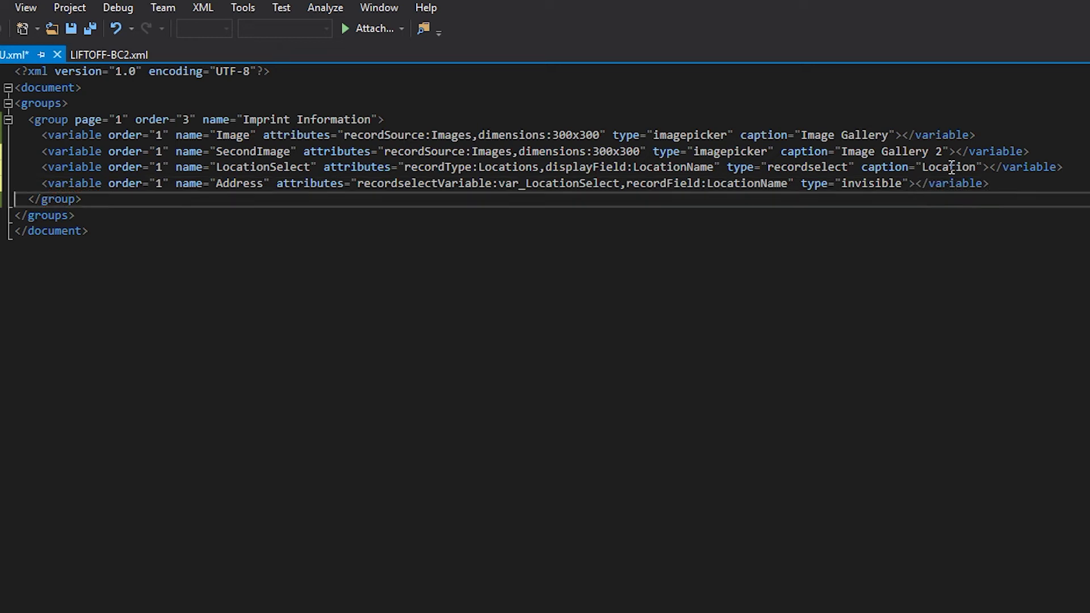
Copy the complete Address variable line and paste it twice on new lines beneath the original.
key(ctrl+shift+Left)
key(ctrl+shift+Left)
key(ctrl+shift+Left)
key(ctrl+shift+Left)
key(ctrl+shift+Left)
key(ctrl+shift+Left)
key(ctrl+shift+Left)
key(ctrl+shift+Left)
key(ctrl+shift+Left)
key(ctrl+shift+Left)
key(ctrl+shift+Left)
key(ctrl+shift+Left)
key(ctrl+shift+Left)
key(ctrl+shift+Left)
key(ctrl+shift+Left)
key(ctrl+shift+Left)
key(ctrl+shift+Left)
key(ctrl+shift+Left)
key(ctrl+shift+Left)
key(ctrl+shift+Left)
key(ctrl+shift+Left)
key(ctrl+shift+Left)
key(ctrl+shift+Left)
key(ctrl+shift+Left)
key(ctrl+shift+Left)
key(ctrl+shift+Left)
key(ctrl+shift+Left)
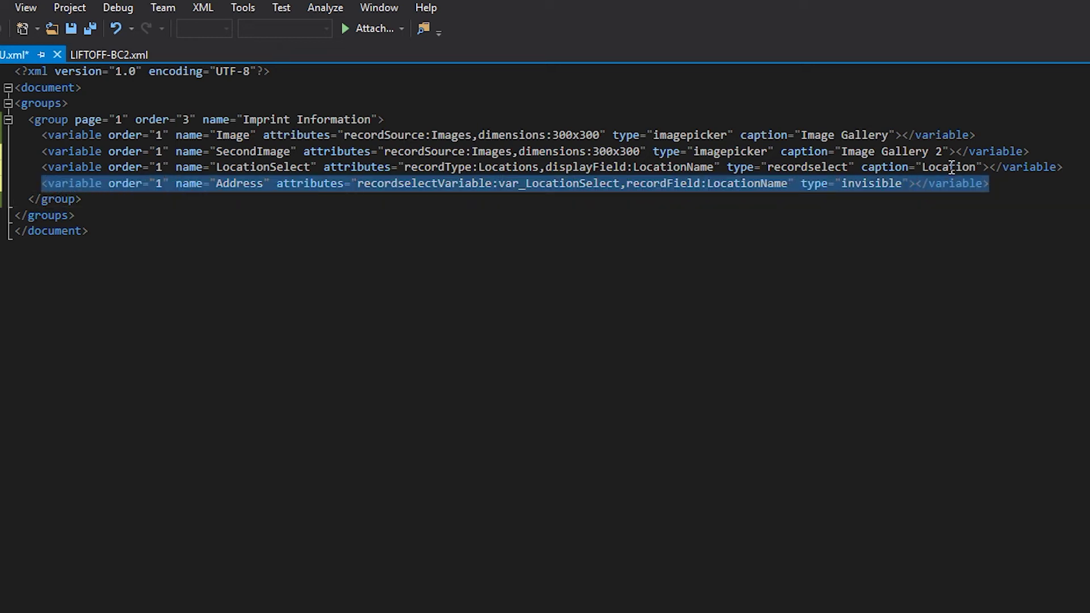
key(ctrl+c)
key(End)
key(Return)
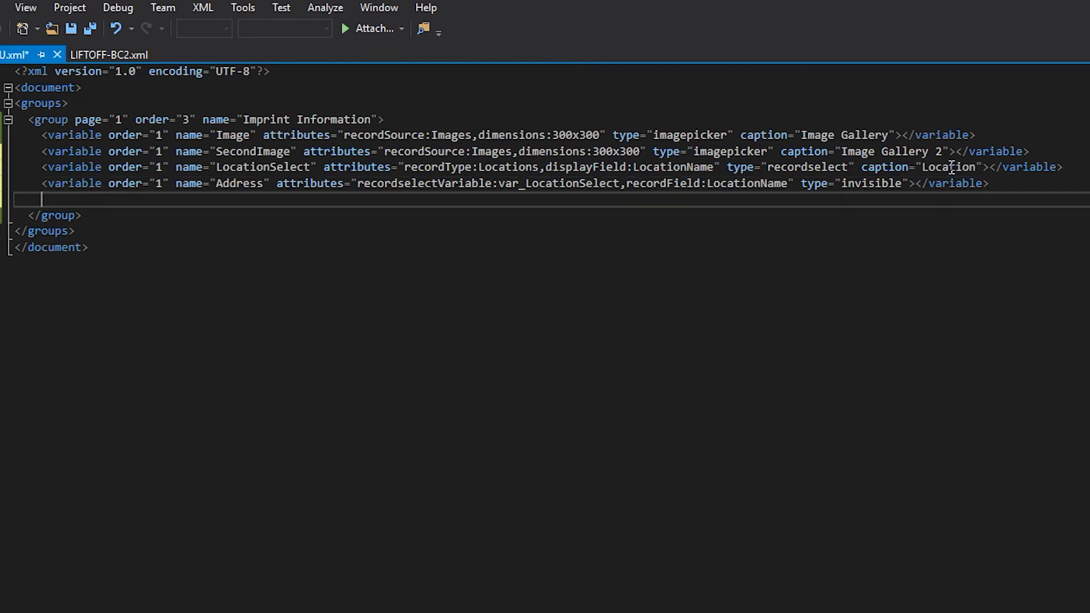
key(ctrl+v)
key(Return)
key(ctrl+v)
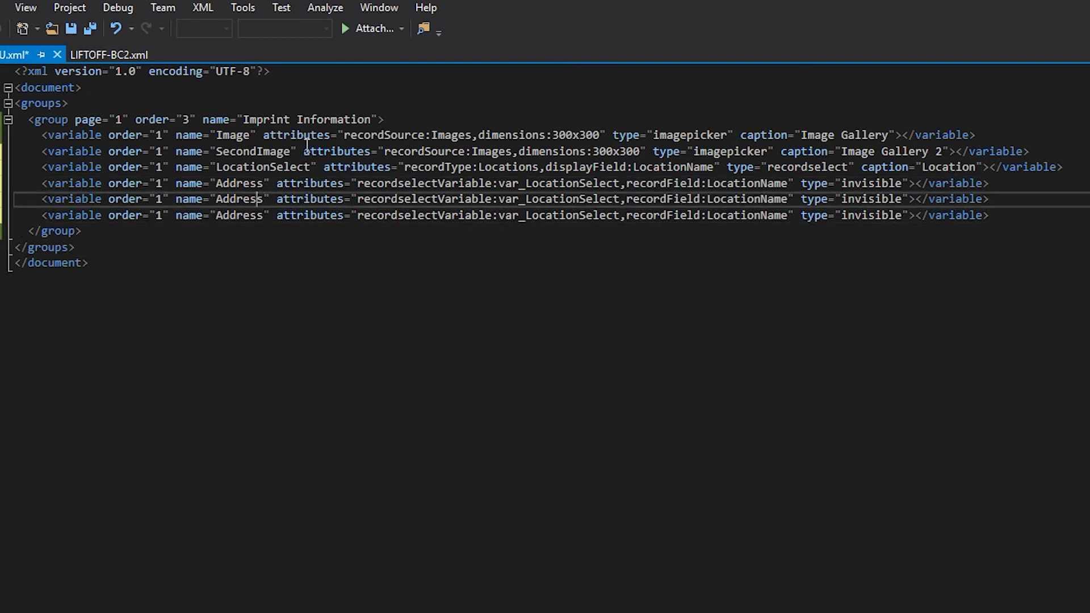
Rename the first copied Address variable to CityStateZip and delete the extra Address line below it.
double_click(260, 199)
text(CityStateZi)
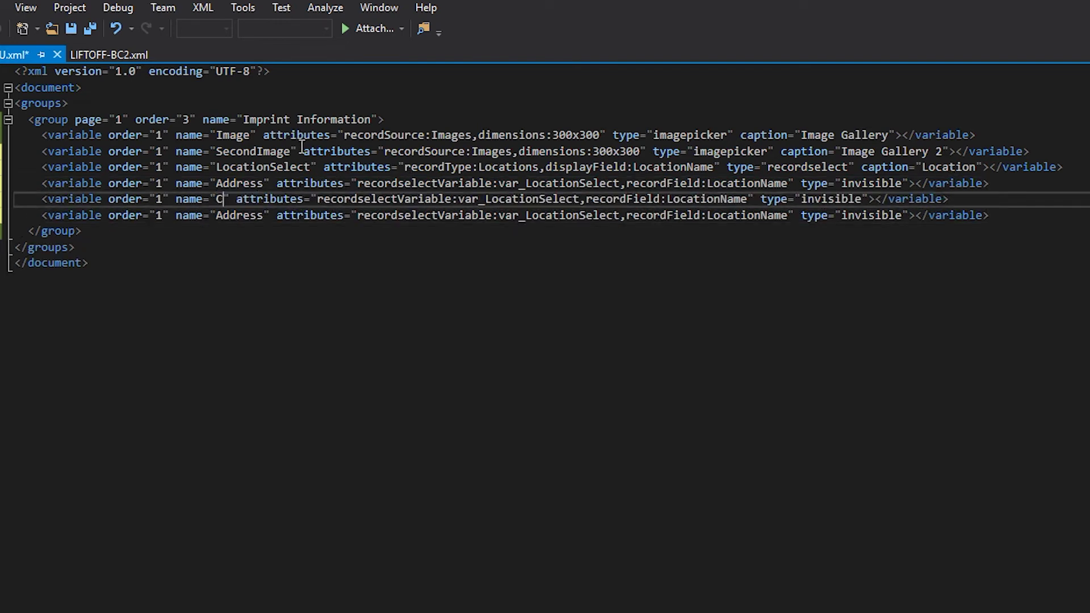
text(p)
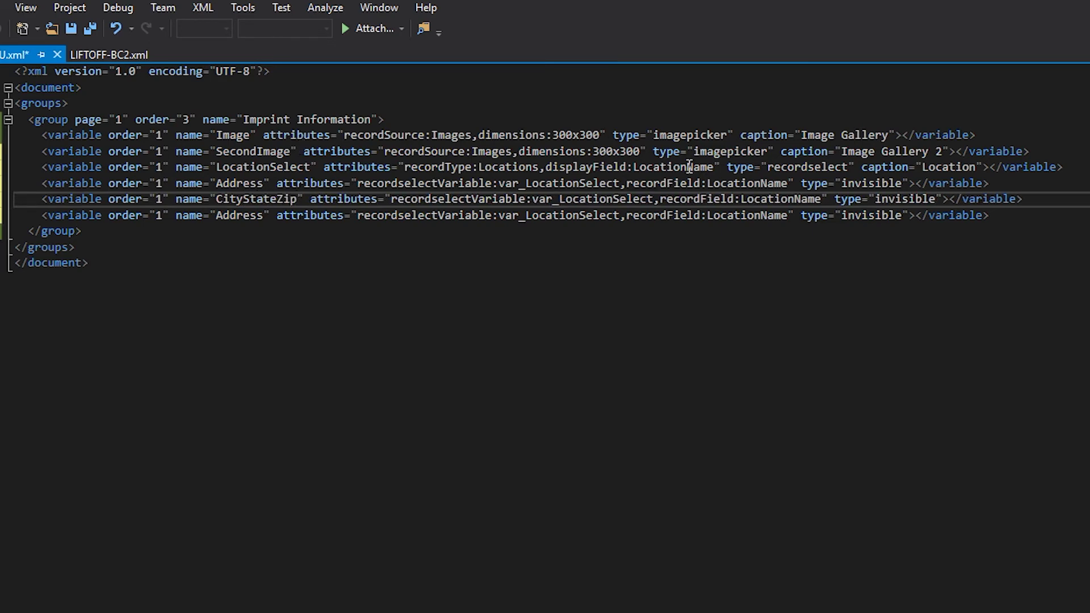
drag(1019, 216, 1032, 201)
key(Delete)
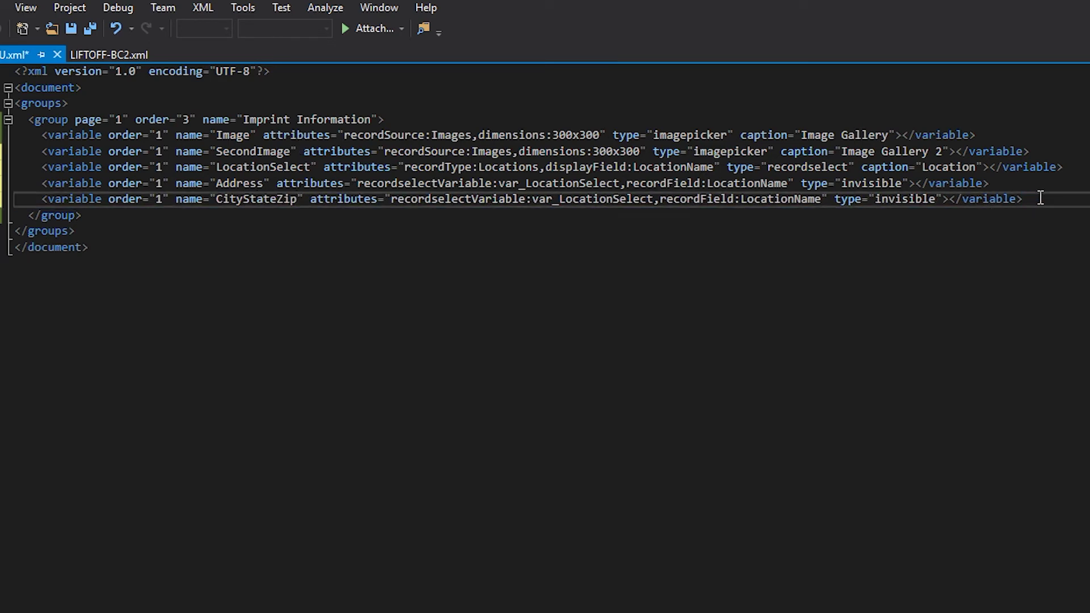
Set the recordField value to Address in the Address variable and to CityStateZip in the CityStateZip variable.
drag(789, 183, 710, 175)
double_click(729, 179)
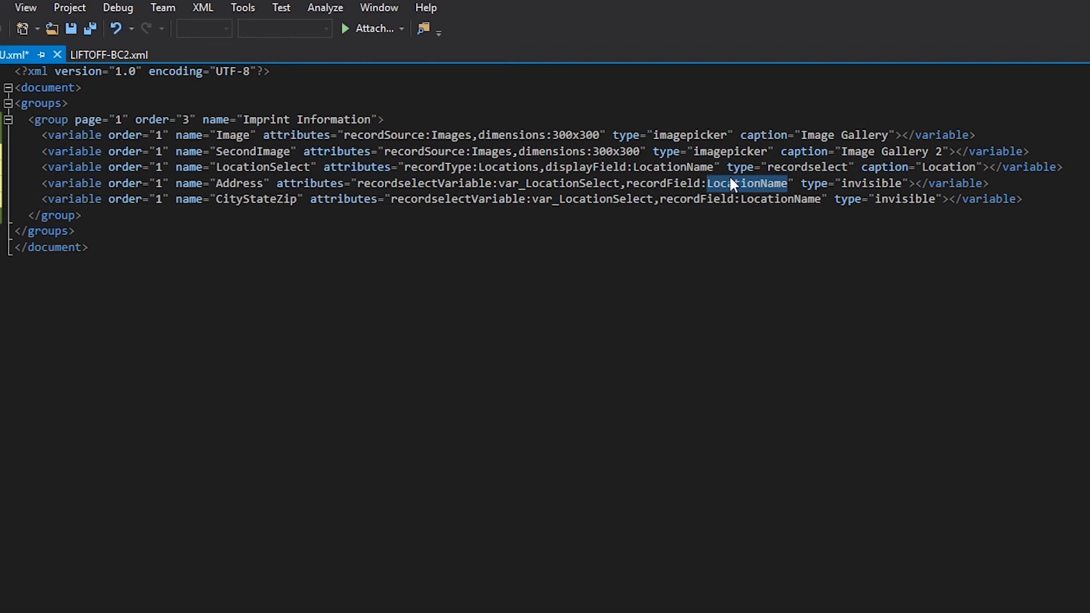
text(Address)
key(Down)
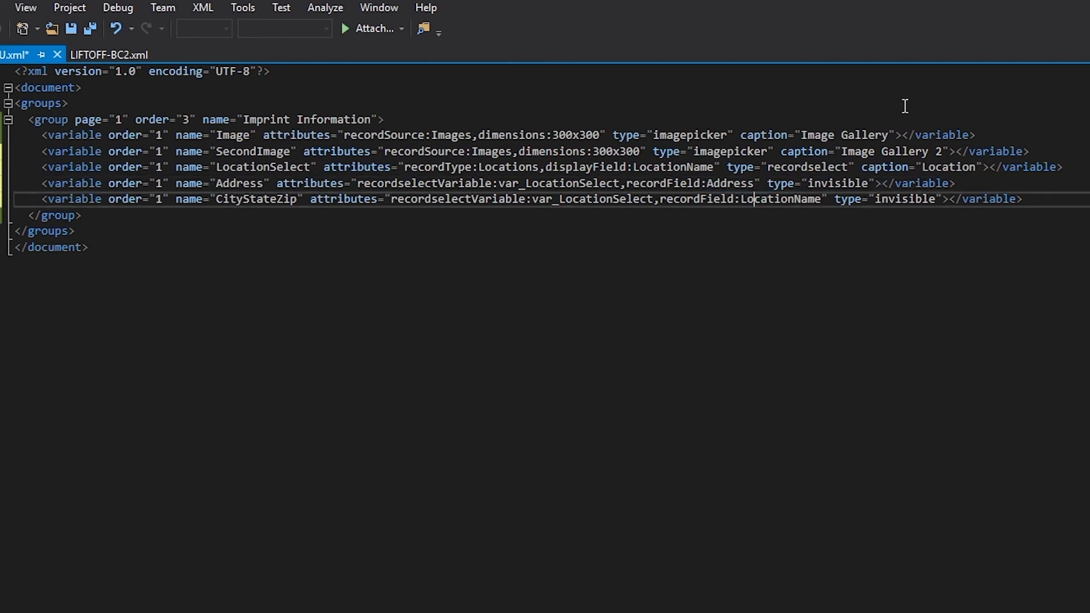
key(ctrl+Left)
key(ctrl+shift+Right)
text(CityStateZip)
Review how the Address and CityStateZip variables reference LocationSelect, including their recordField attributes and invisible type.
click(499, 183)
drag(499, 183, 620, 185)
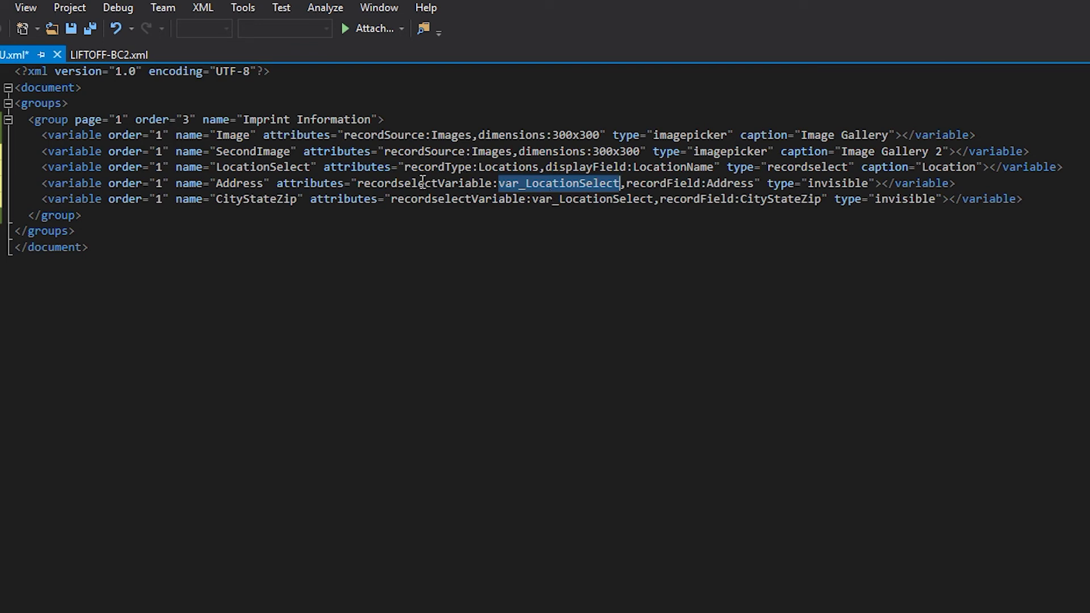
drag(311, 167, 216, 167)
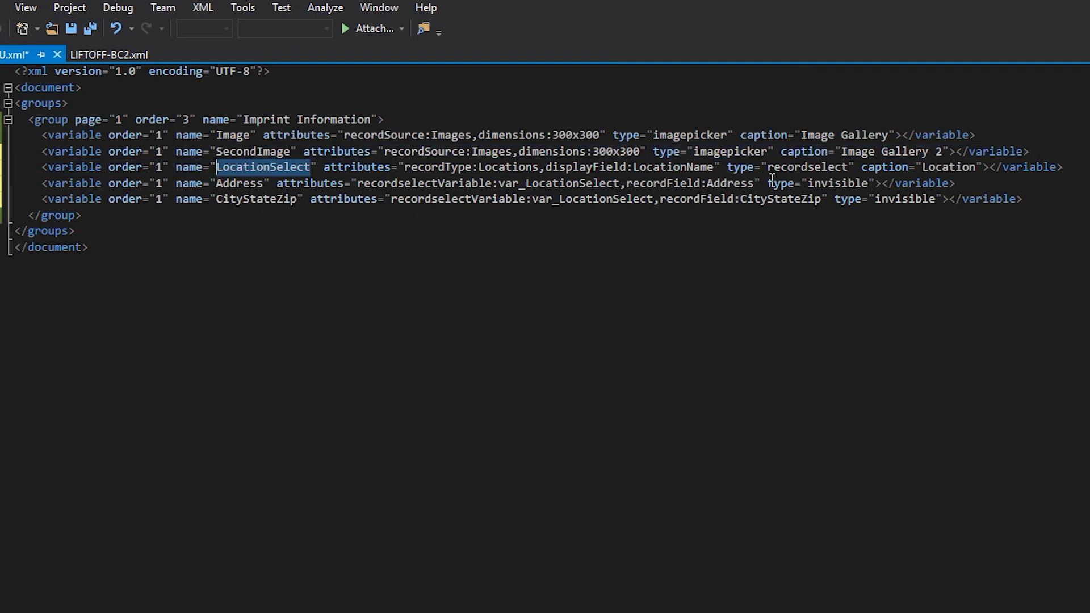
drag(767, 183, 874, 186)
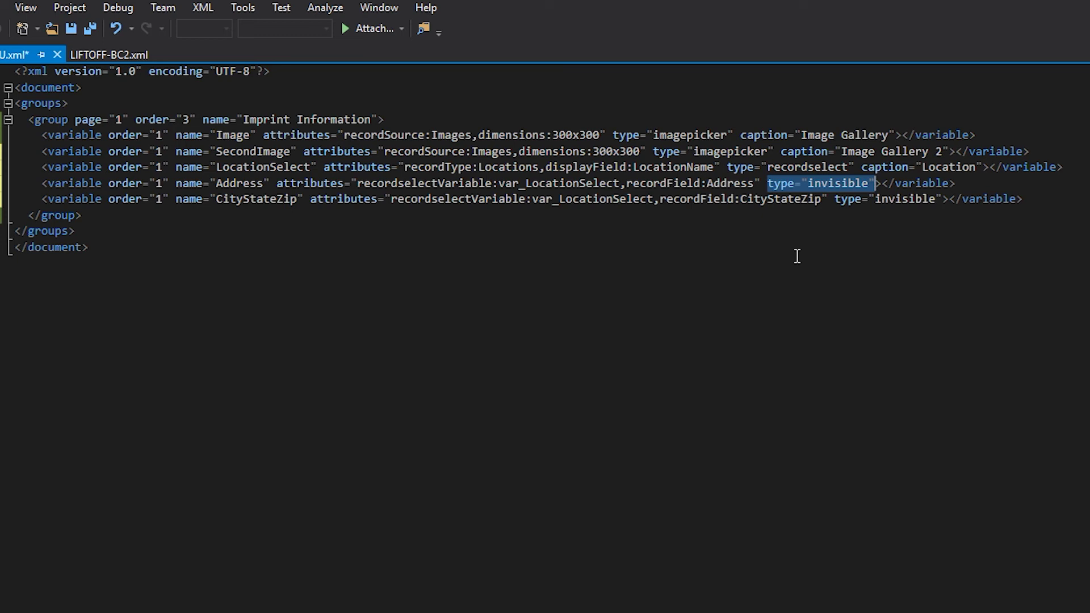
click(627, 183)
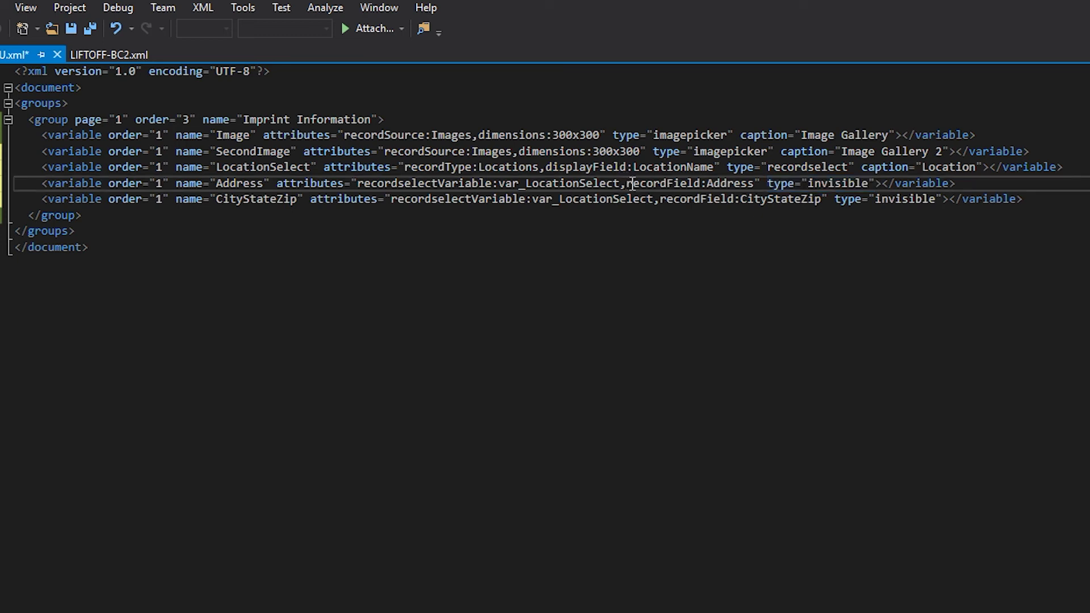
drag(628, 183, 756, 187)
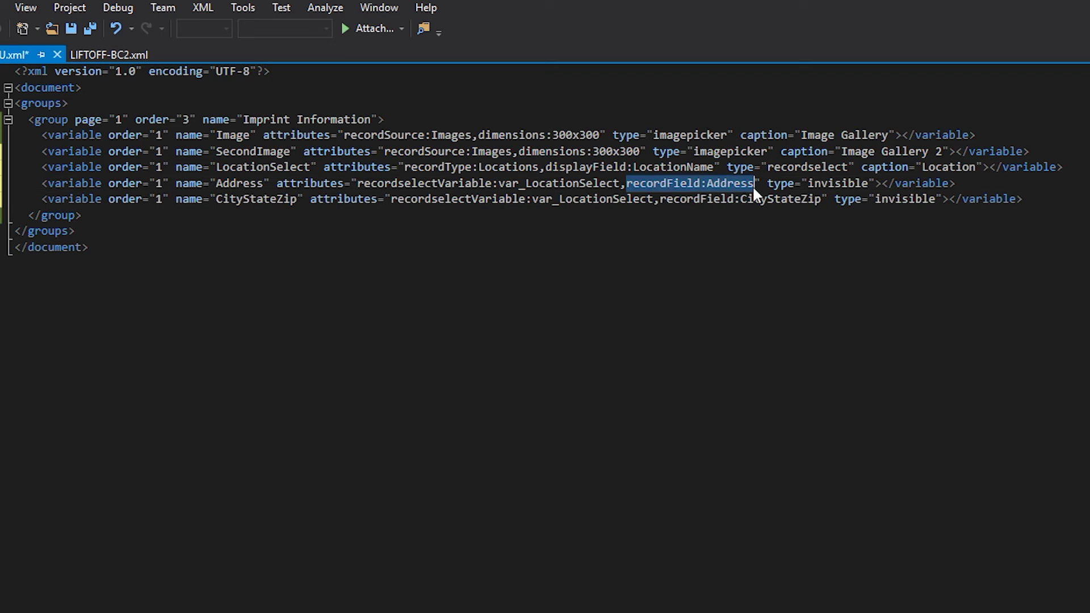
click(660, 199)
drag(661, 201, 820, 204)
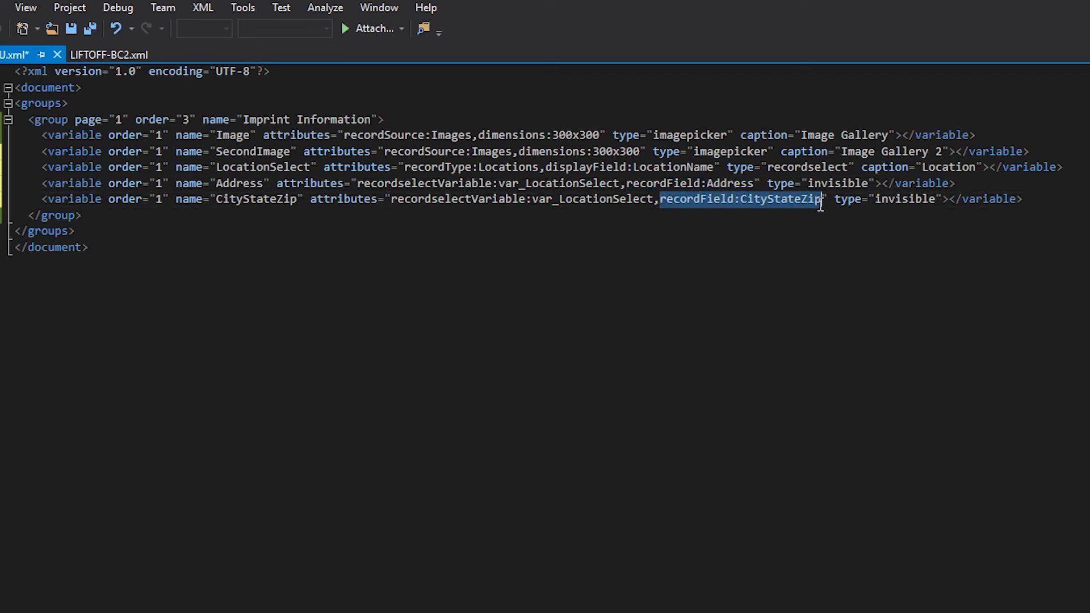
click(794, 245)
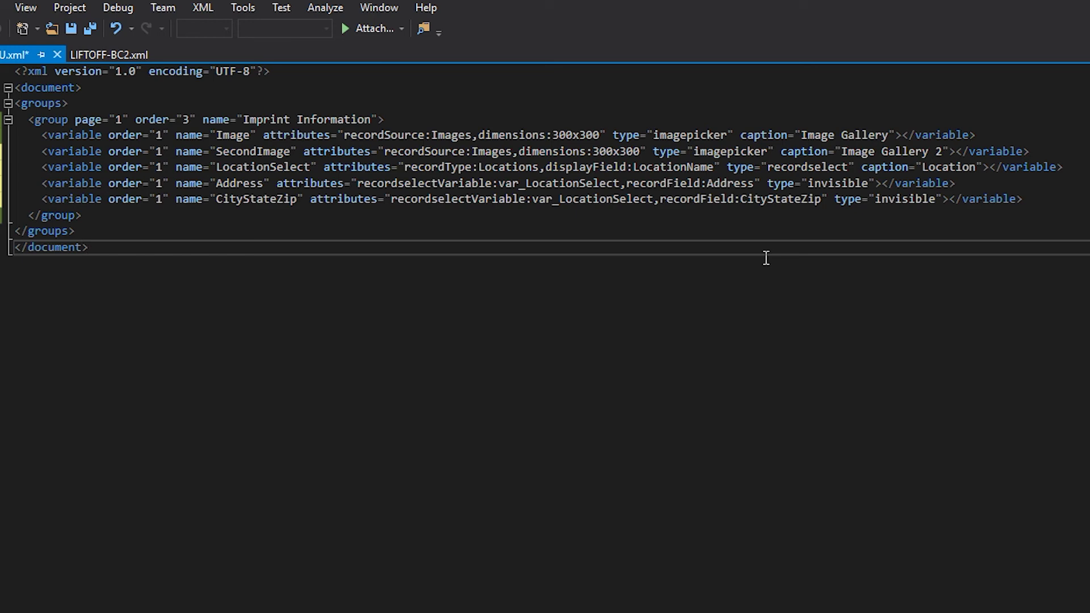
Save the XML template and open Mia's Bakery Menu for customization on the storefront in Chrome.
key(ctrl+s)
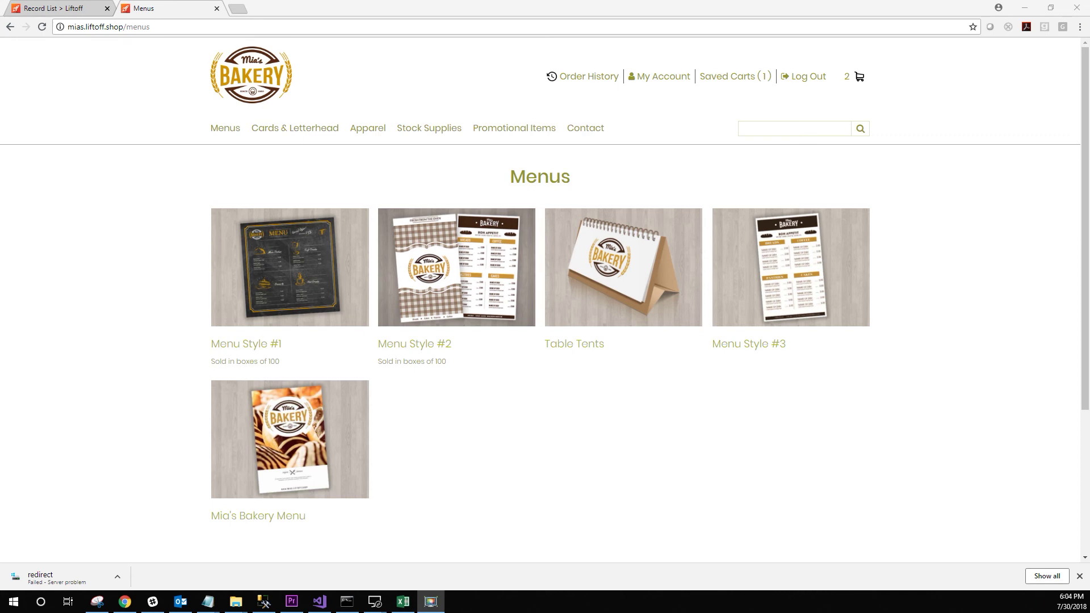
click(262, 428)
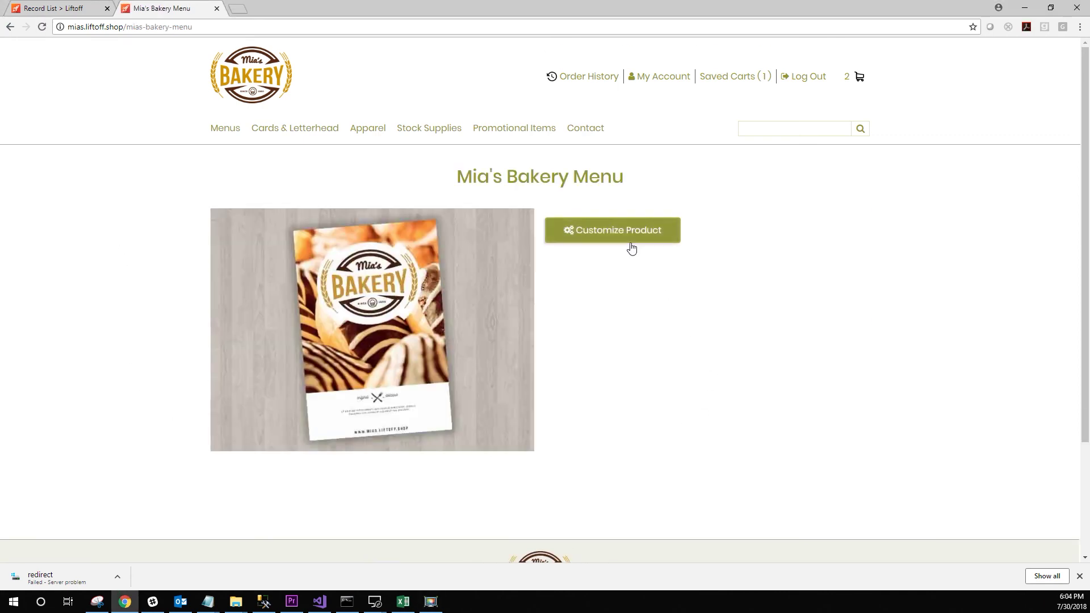
click(610, 232)
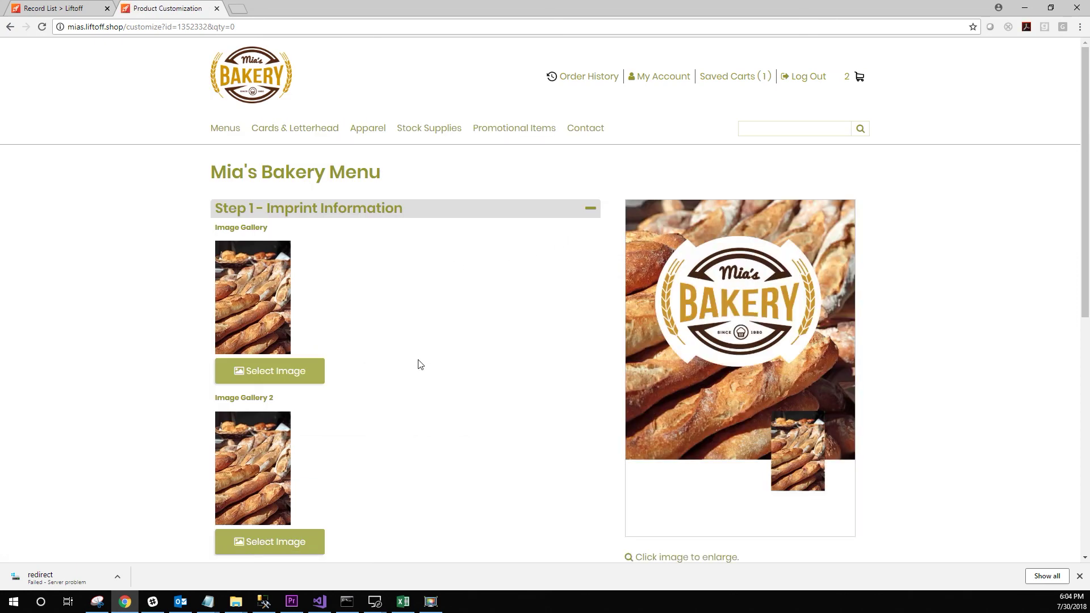
Choose Chattanooga, TN as the Location for the menu's imprint information.
scroll(461, 355, down, 4)
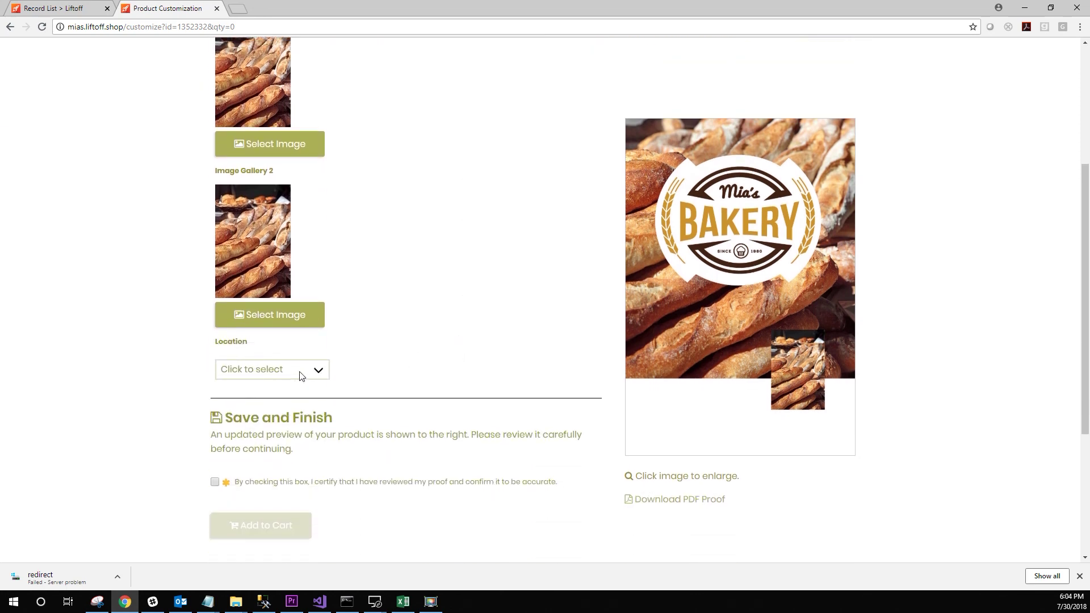
click(315, 372)
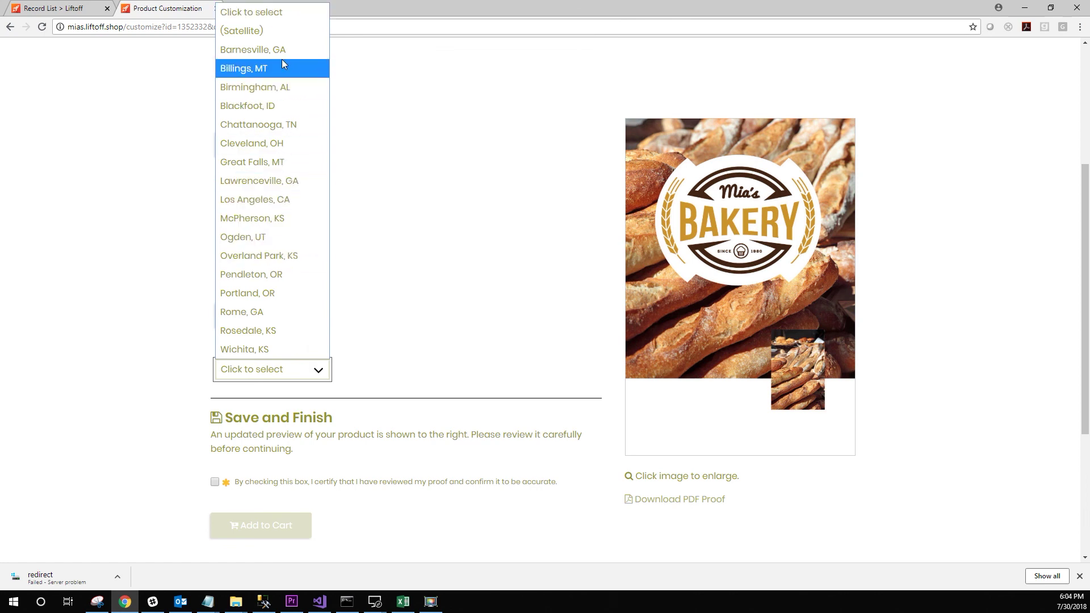
click(268, 124)
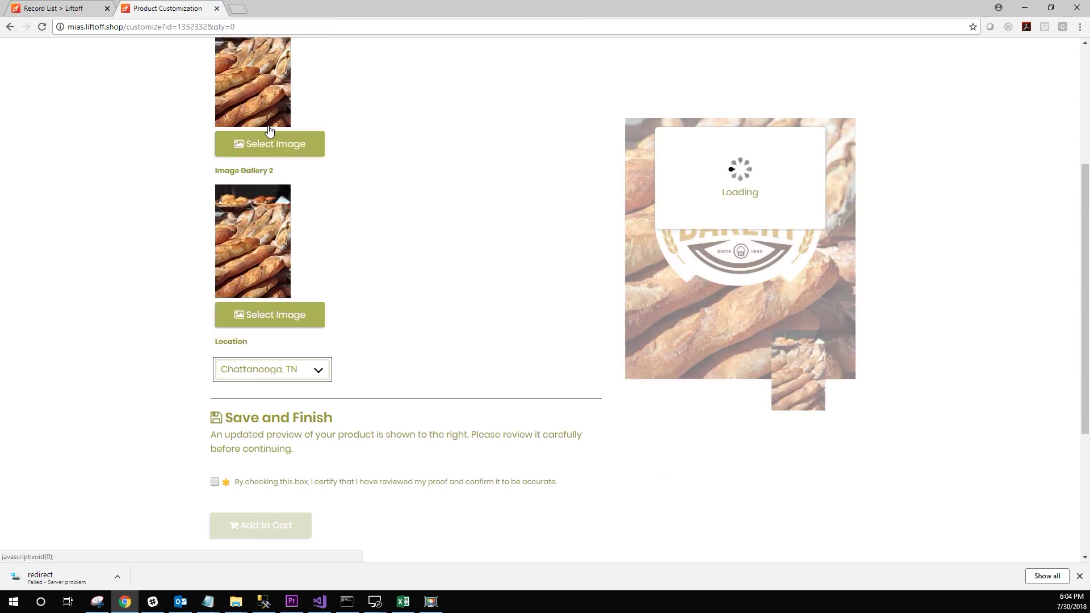